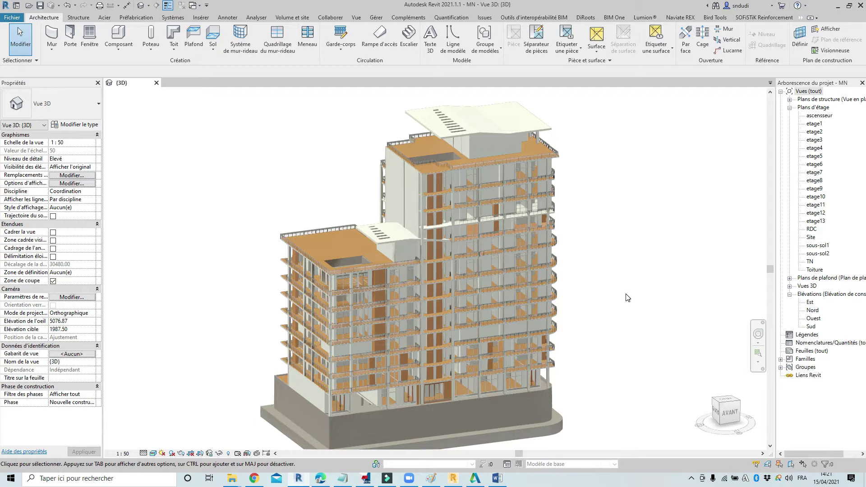
Step: Switch the 3D view's projection mode to Perspective and begin orbiting the building
click(93, 313)
click(72, 329)
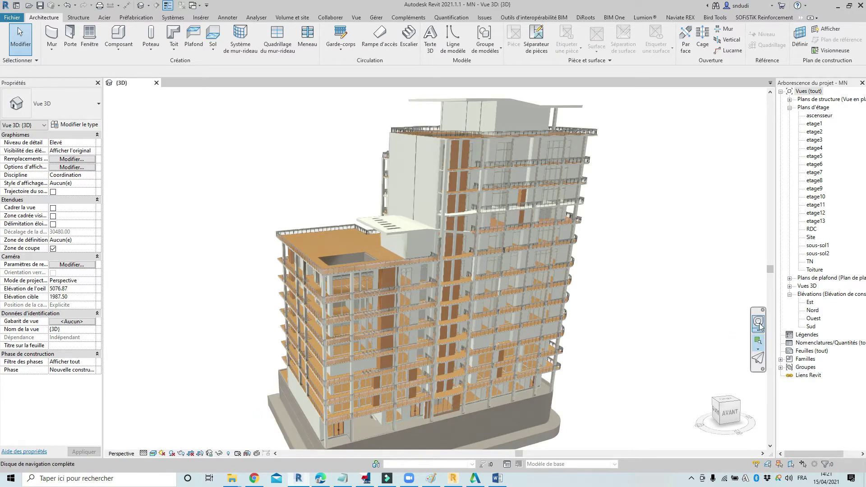
click(758, 321)
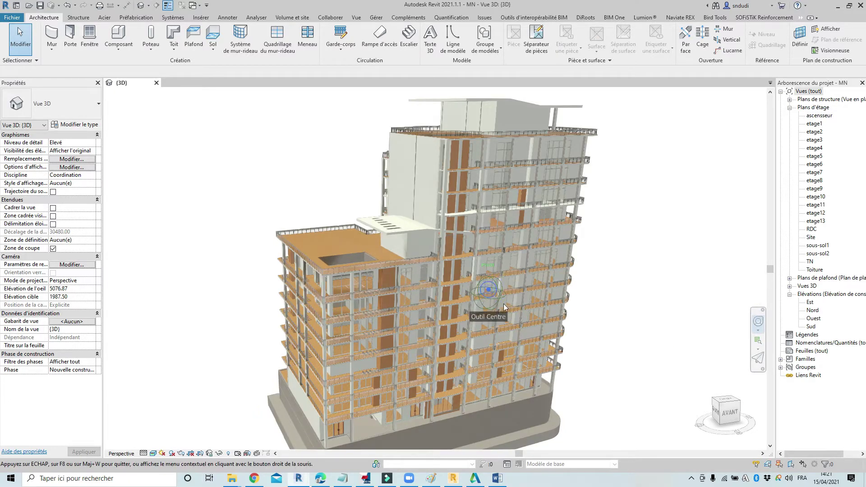
drag(470, 293, 701, 353)
Step: Orbit and zoom to face the building's back-left side, then bring up the Autodesk updates app
key(Escape)
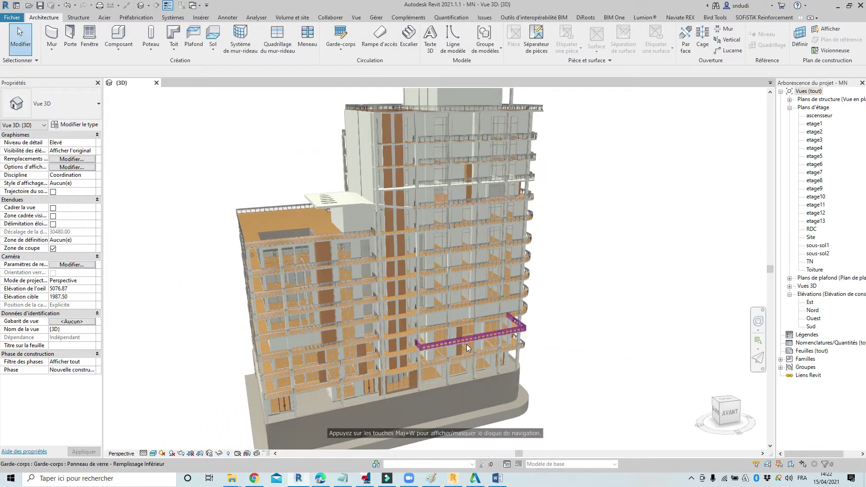
scroll(526, 342, up, 5)
shift+middle_drag(526, 342, 493, 346)
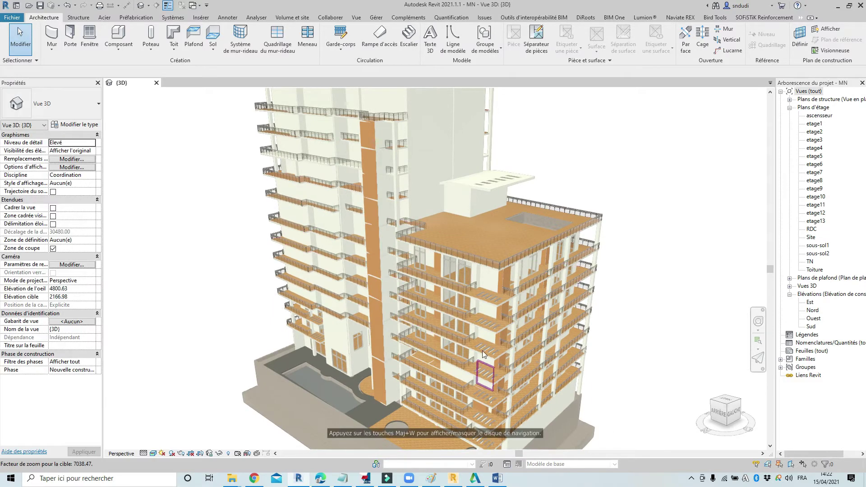
scroll(521, 266, up, 2)
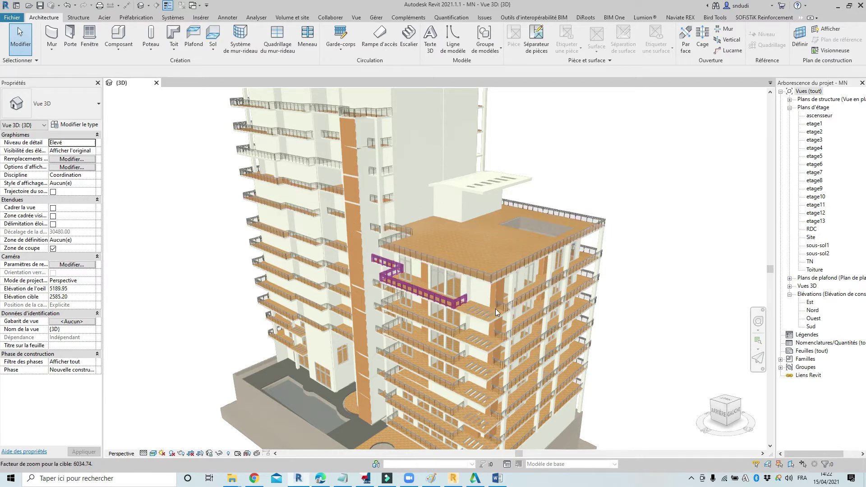
scroll(497, 312, down, 1)
click(476, 479)
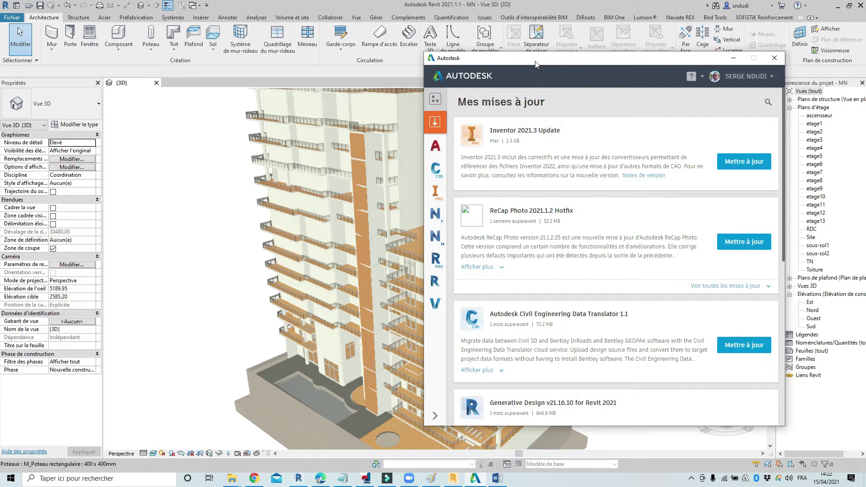
Step: Reposition the updates window, scroll the Mes mises à jour list, and minimize it
drag(535, 63, 628, 84)
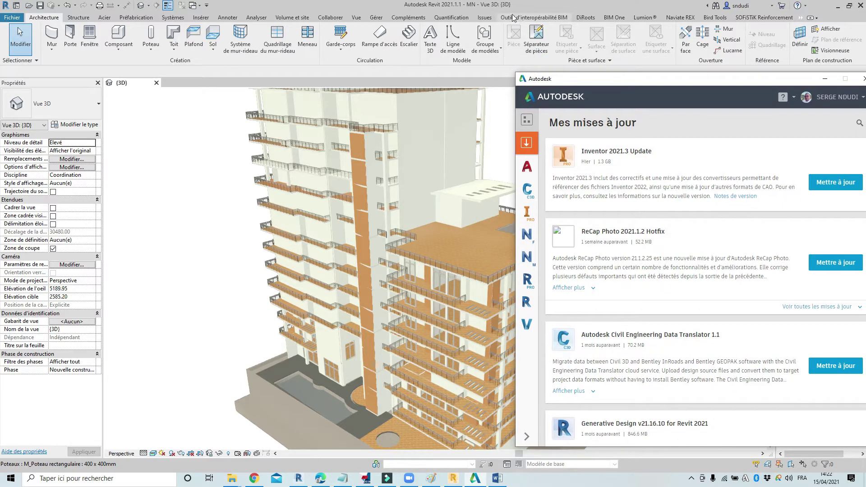
mouse_move(618, 78)
mouse_down()
mouse_move(579, 61)
mouse_move(551, 60)
mouse_up()
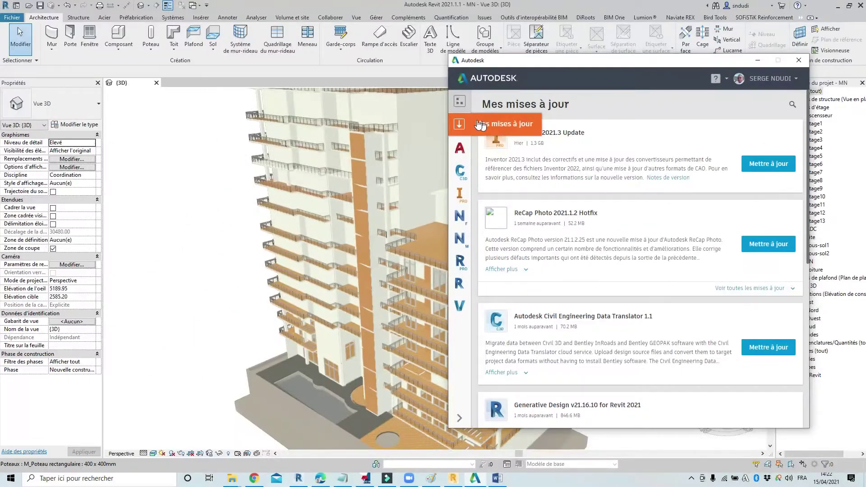
scroll(675, 192, down, 4)
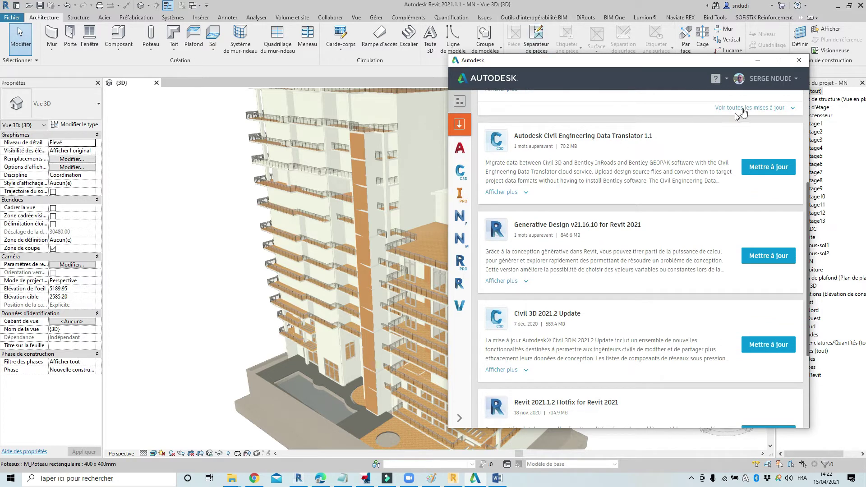
click(759, 61)
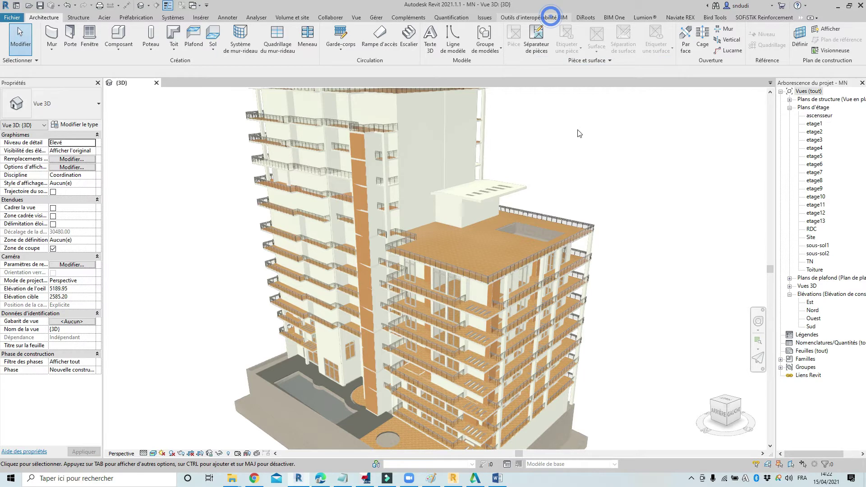
Step: Show the Outils d'interopérabilité BIM tab, zoom out, and select the 14 cm rooftop wall
click(550, 17)
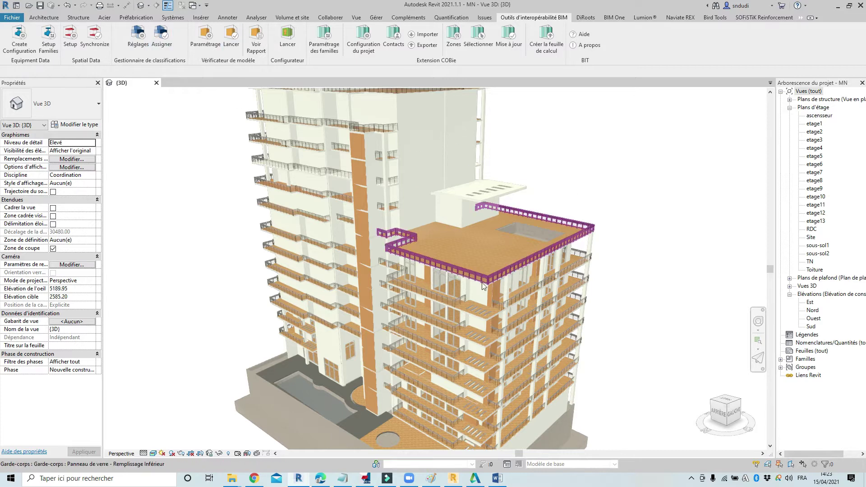
scroll(497, 282, down, 2)
scroll(519, 289, down, 1)
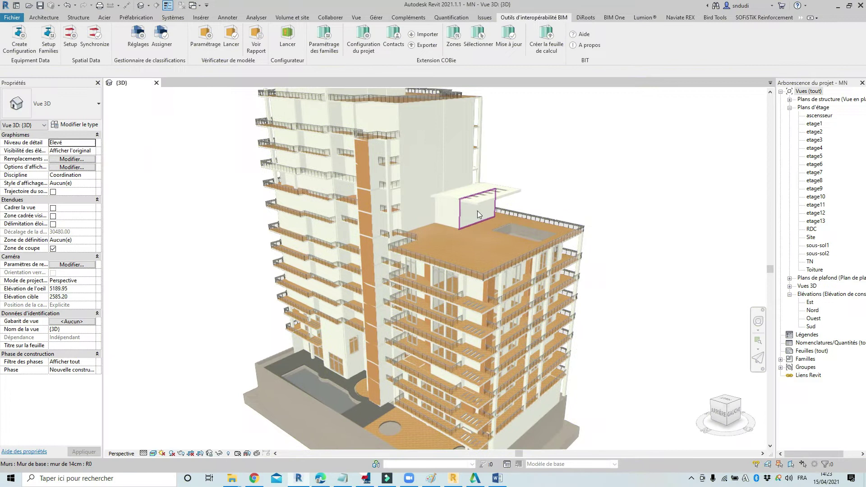
click(478, 210)
click(80, 127)
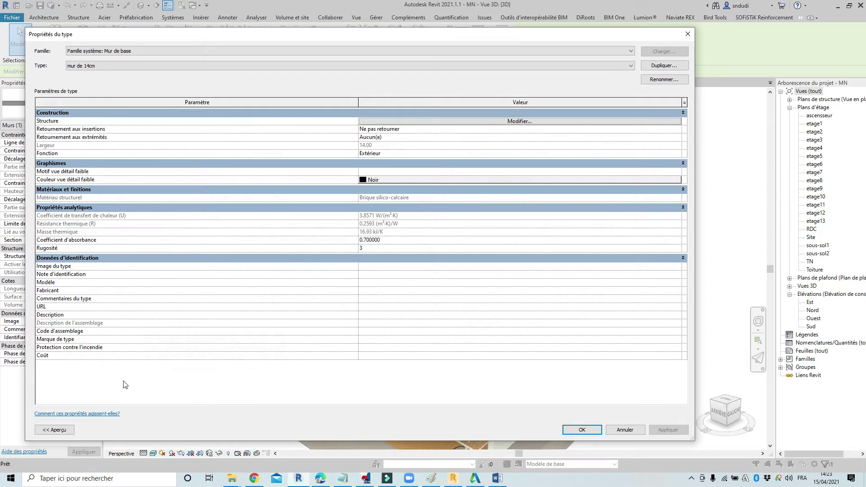
click(688, 34)
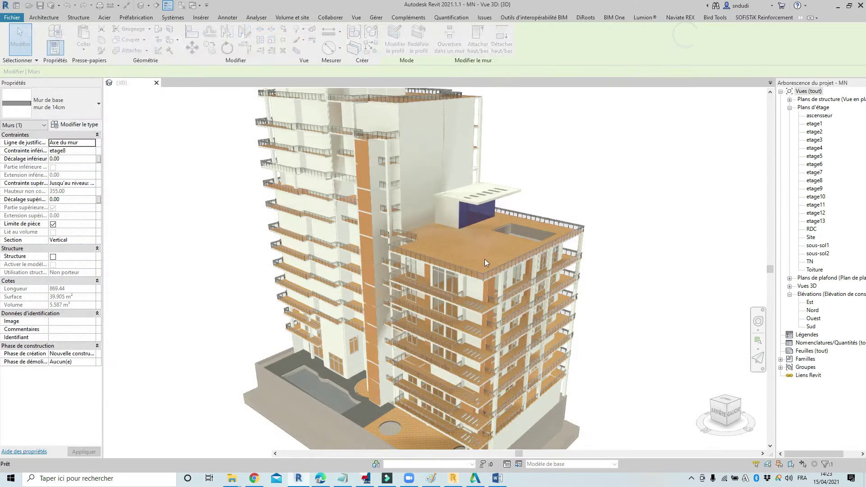
click(608, 190)
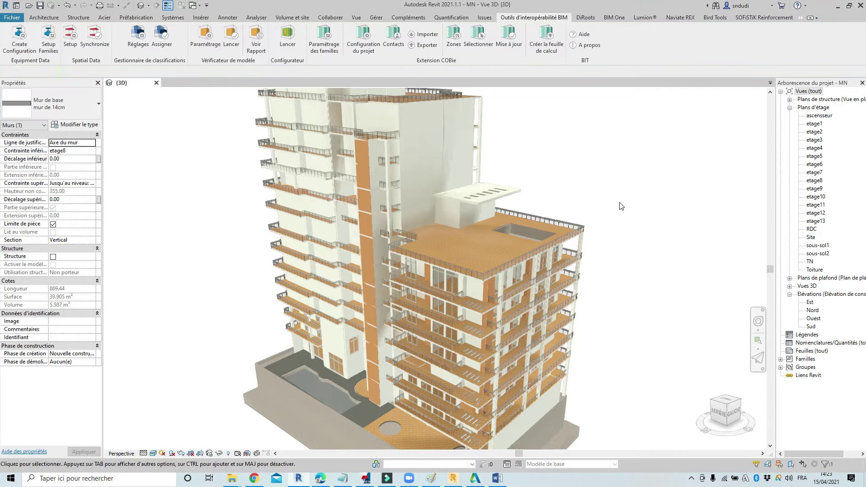
scroll(545, 316, up, 2)
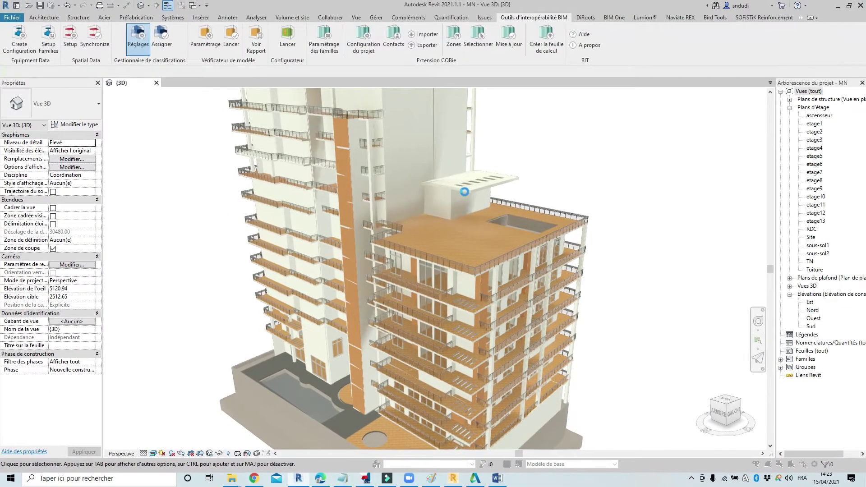
Step: In Classification Manager settings, download the UniFormat and MasterFormat database
click(138, 38)
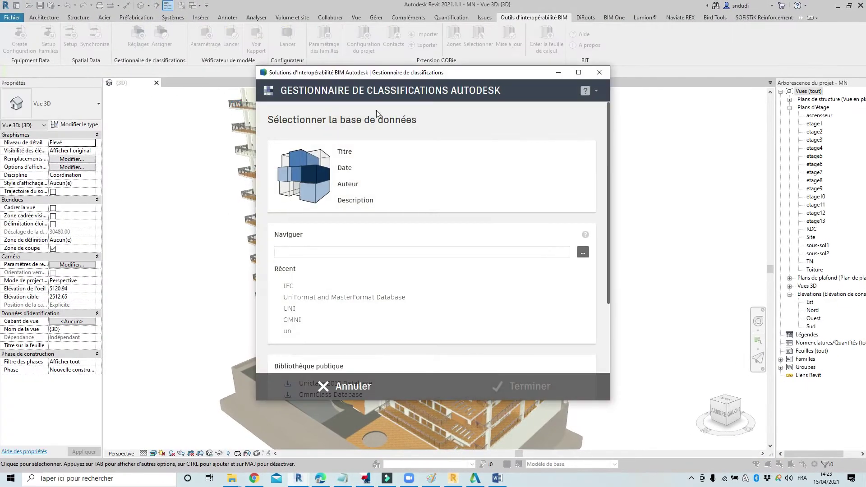
drag(402, 79, 358, 77)
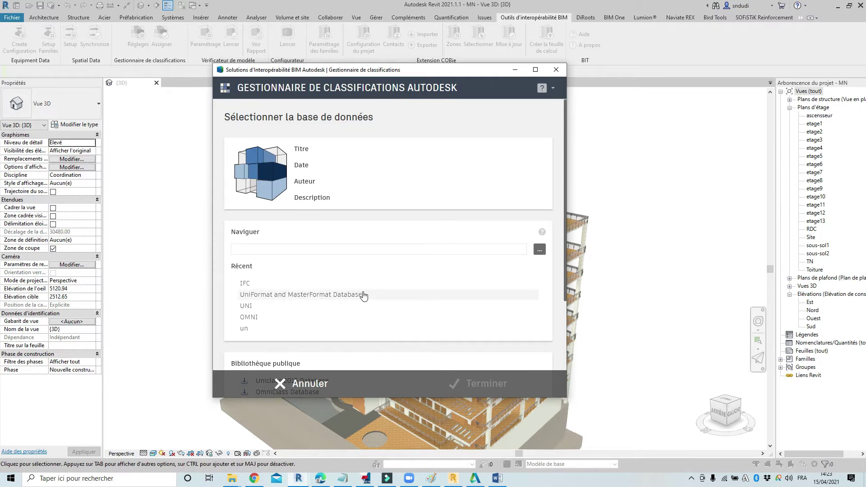
scroll(361, 300, down, 1)
scroll(342, 305, down, 2)
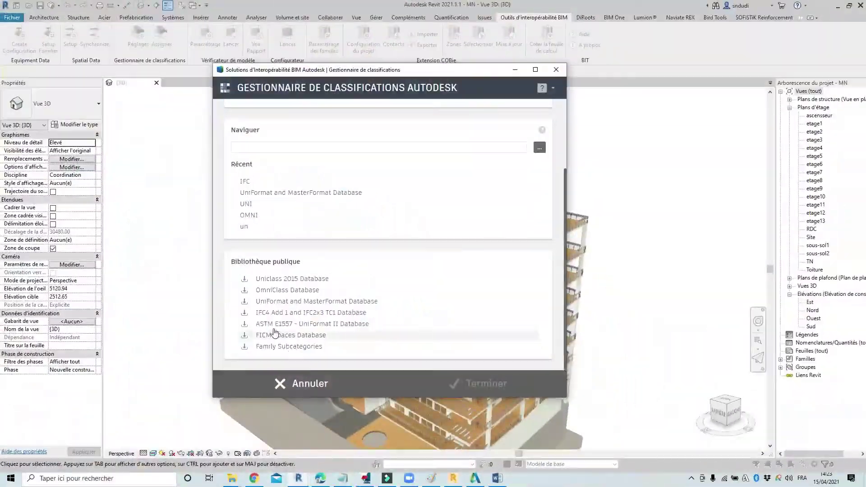
click(245, 301)
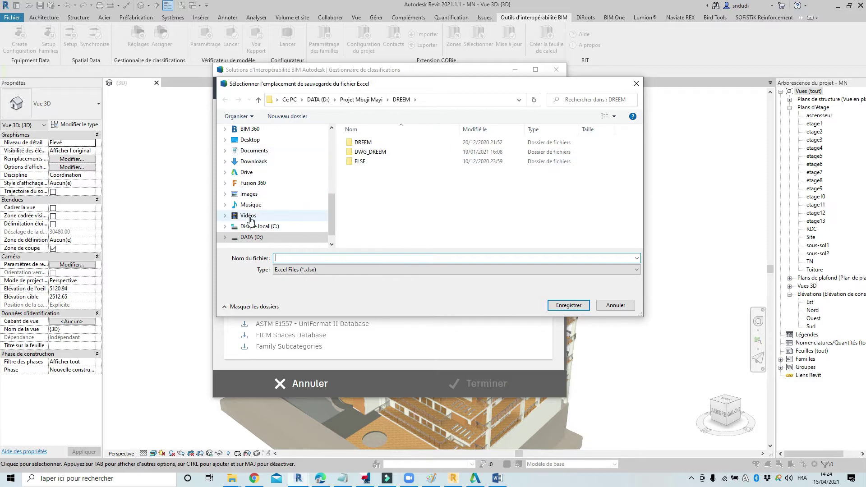
Step: Save it as UNIFORMAT.xlsx in a new 'class' folder under Vidéos and finish
click(248, 216)
click(311, 119)
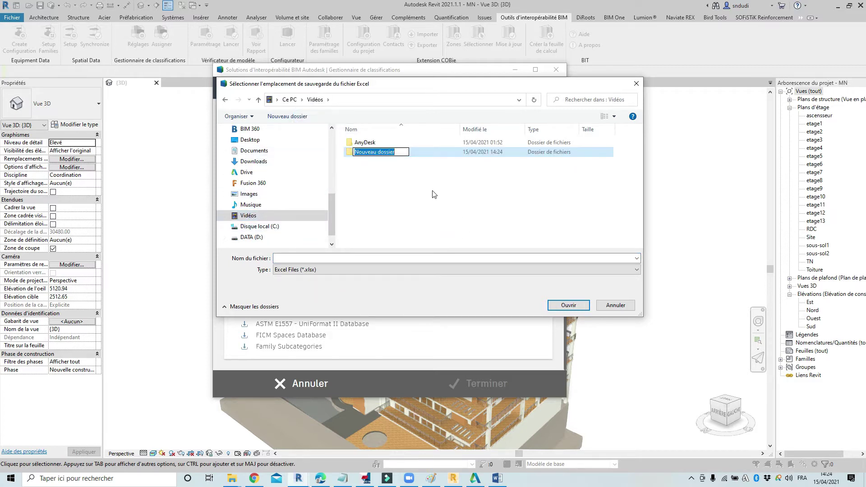
text(class)
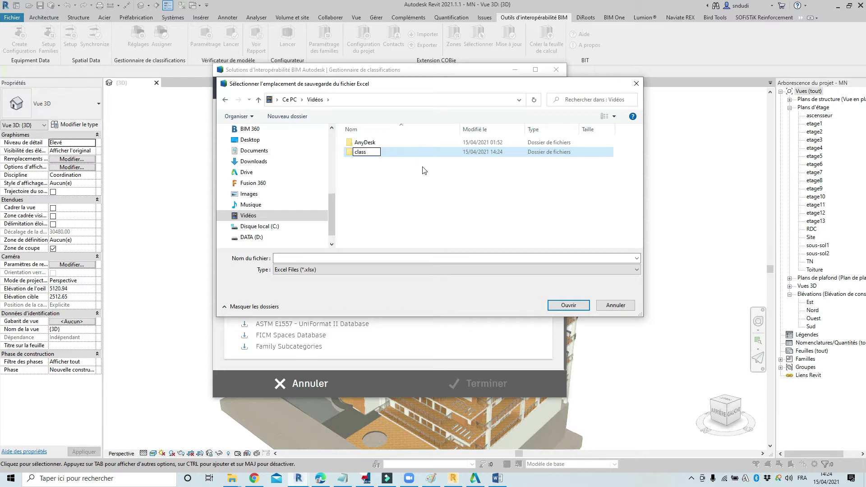
key(Return)
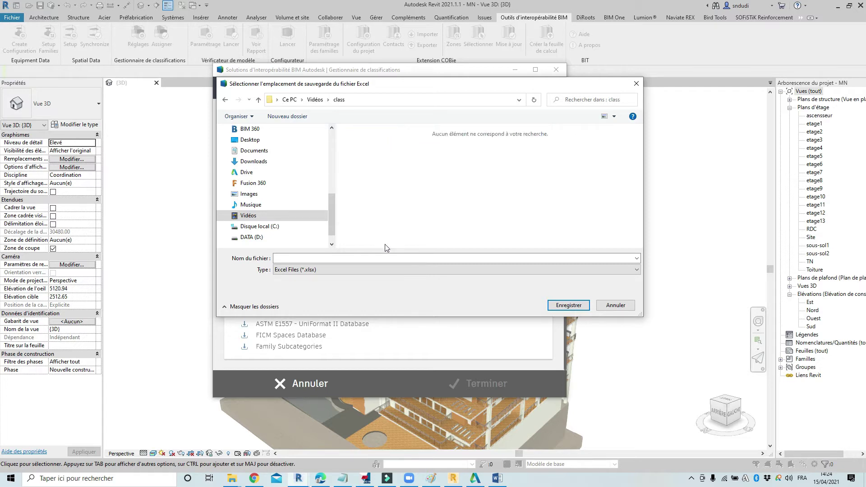
click(351, 256)
text(UNIFORMAT)
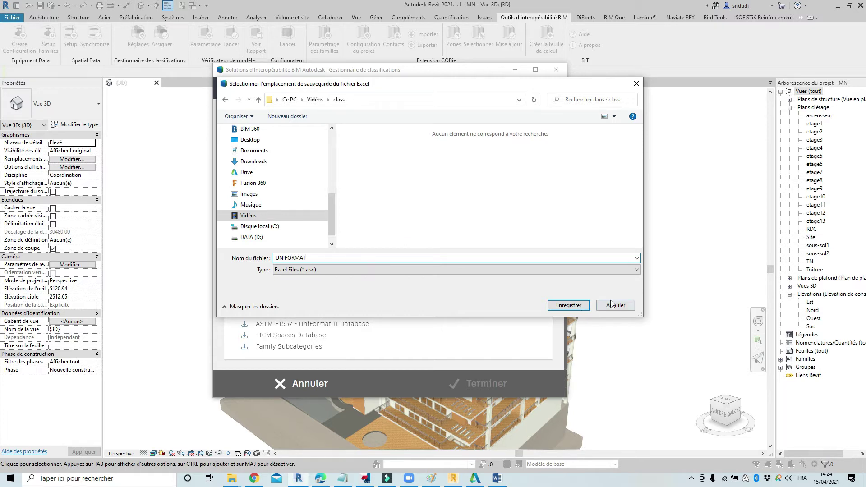
click(569, 305)
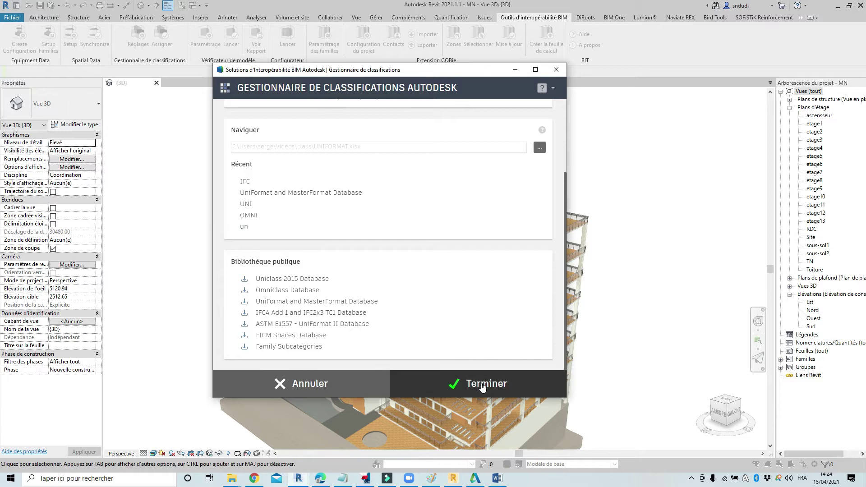
click(482, 387)
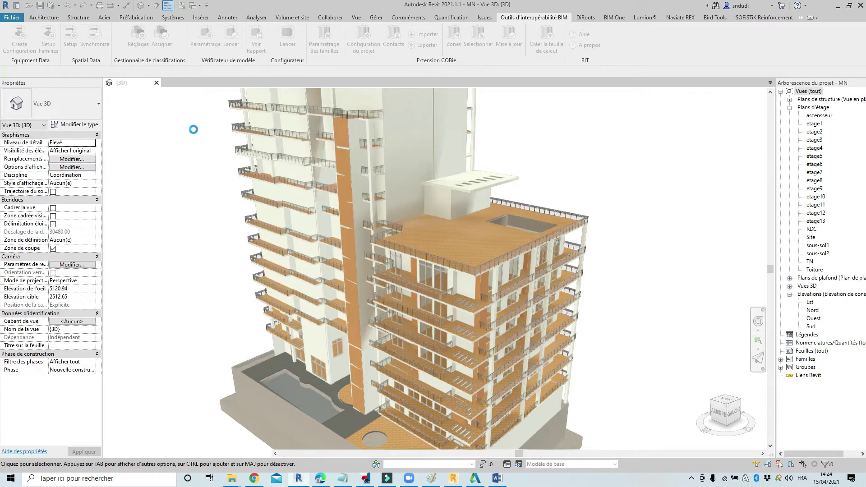
Step: Download the IFC4 Add 1 and IFC2x3 TC1 database and save it as IFC.xlsx
click(138, 36)
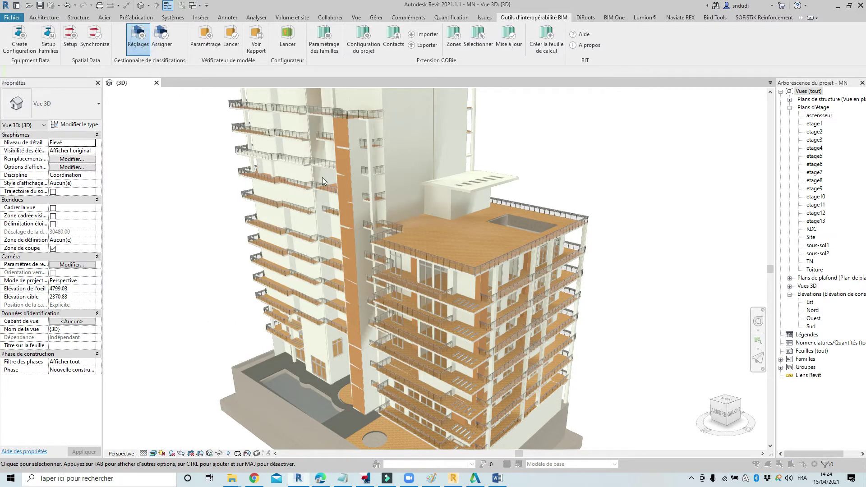
scroll(312, 325, down, 5)
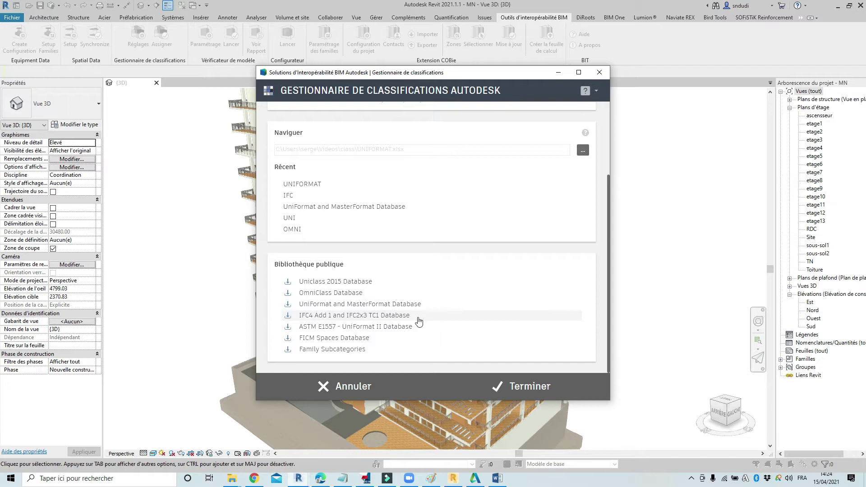
click(418, 318)
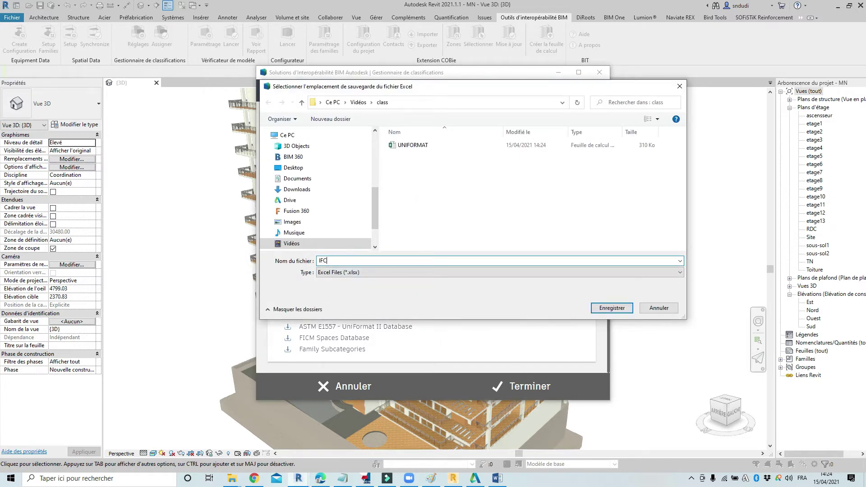
click(605, 308)
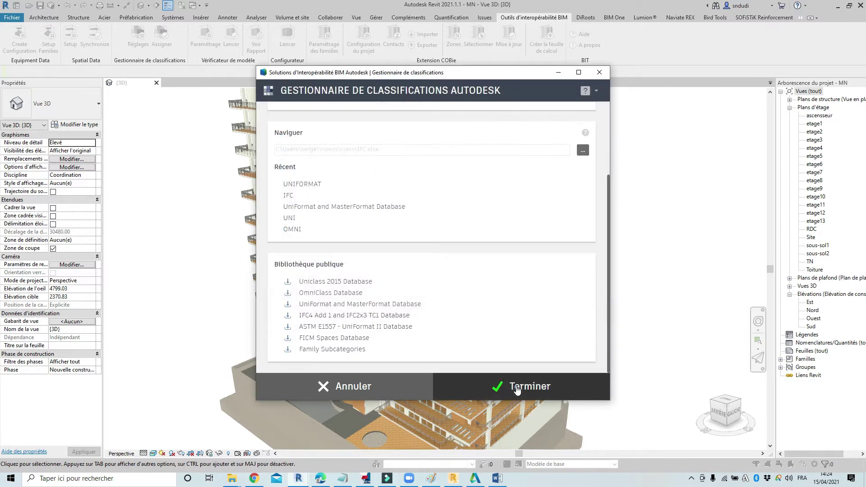
click(515, 386)
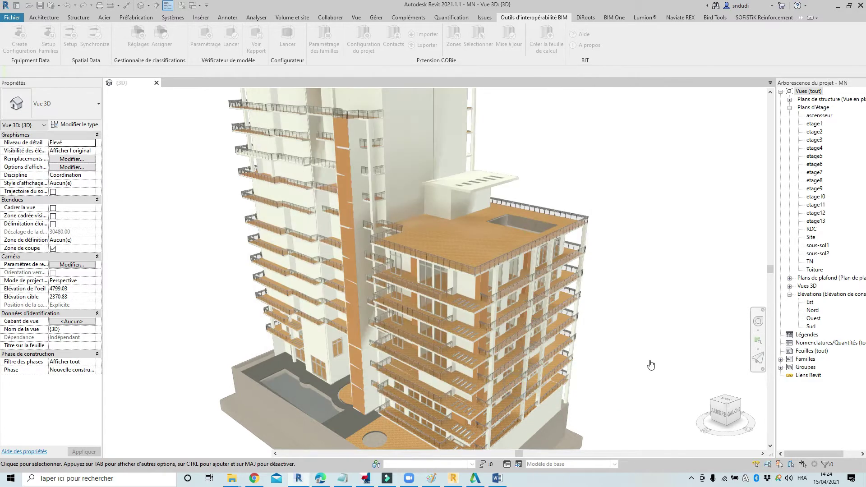
Step: Select all visible walls of the rooftop wall's type, then clear the selection
click(509, 176)
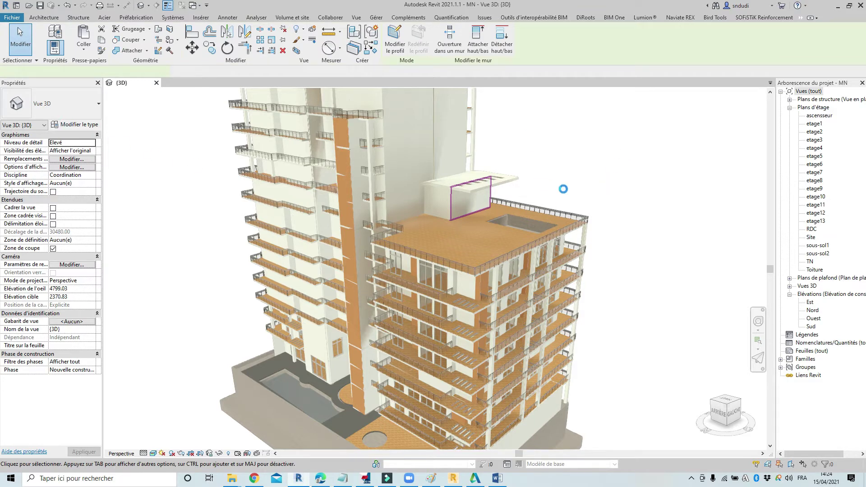
click(472, 201)
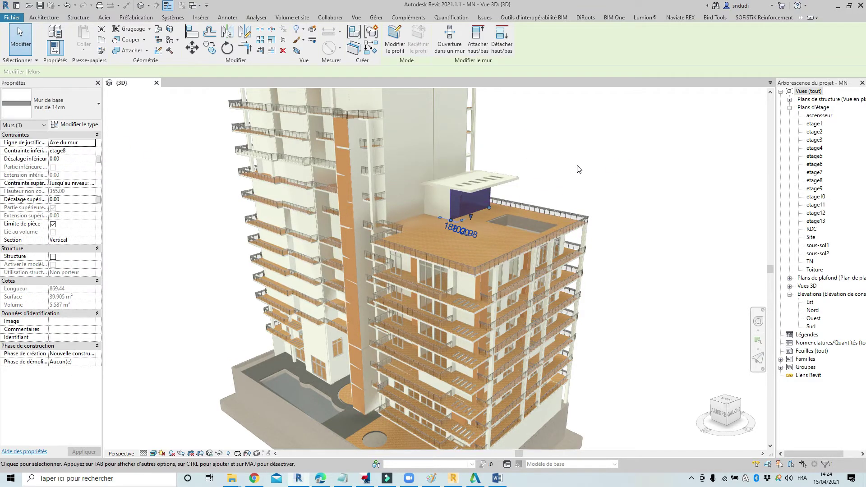
right_click(584, 159)
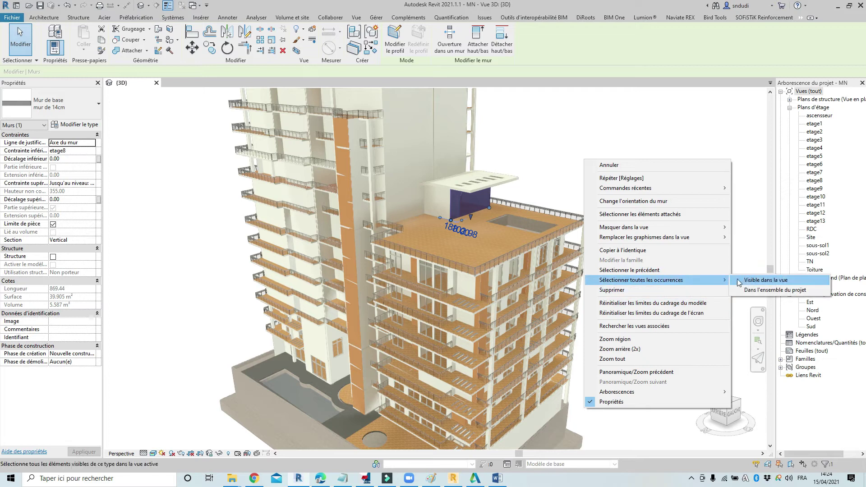
click(740, 281)
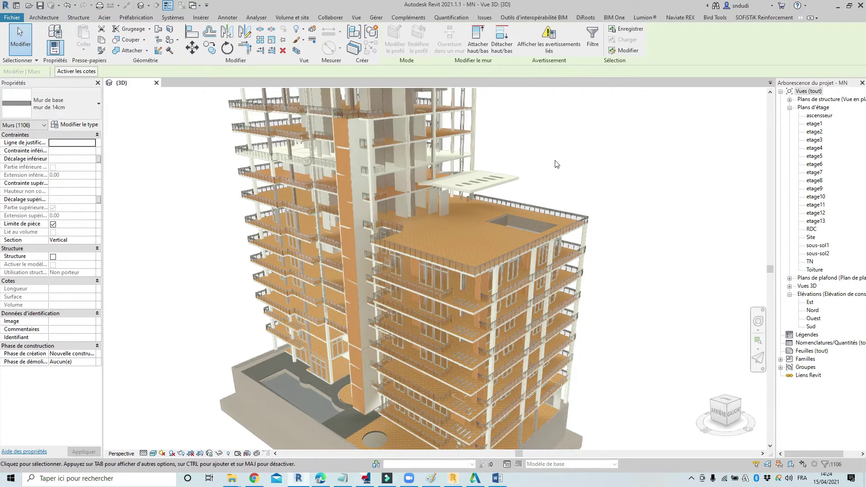
right_click(555, 161)
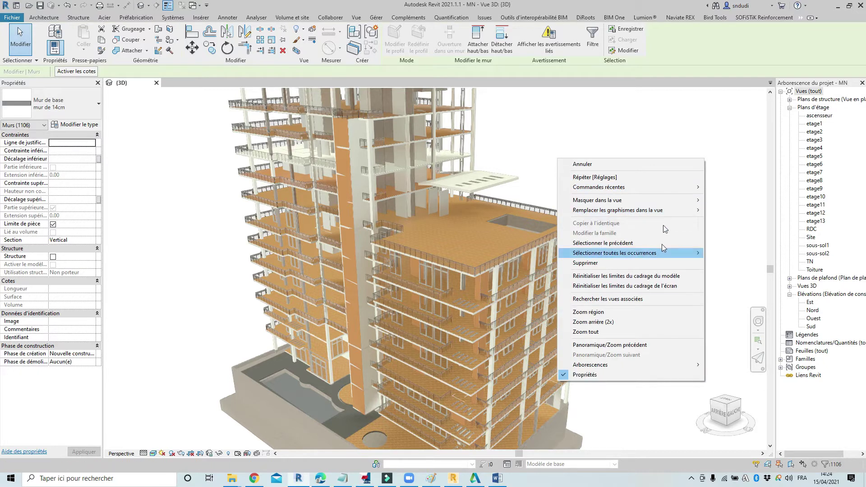
click(665, 166)
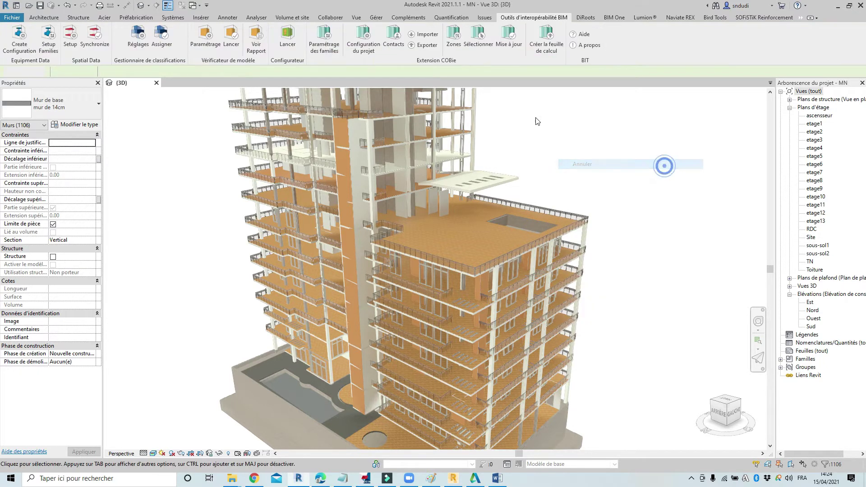
click(67, 5)
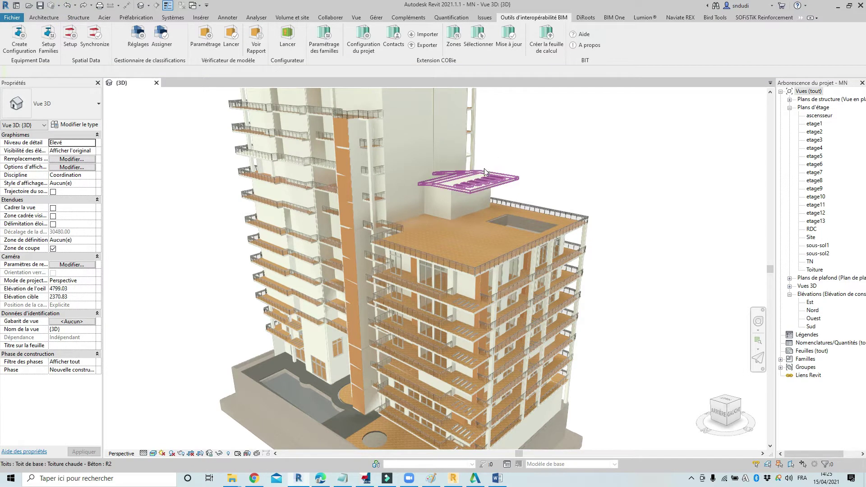
Step: Select the upper-tower wall type's visible instances, then pick the single 14 cm canopy wall
click(454, 148)
right_click(538, 158)
mouse_move(594, 279)
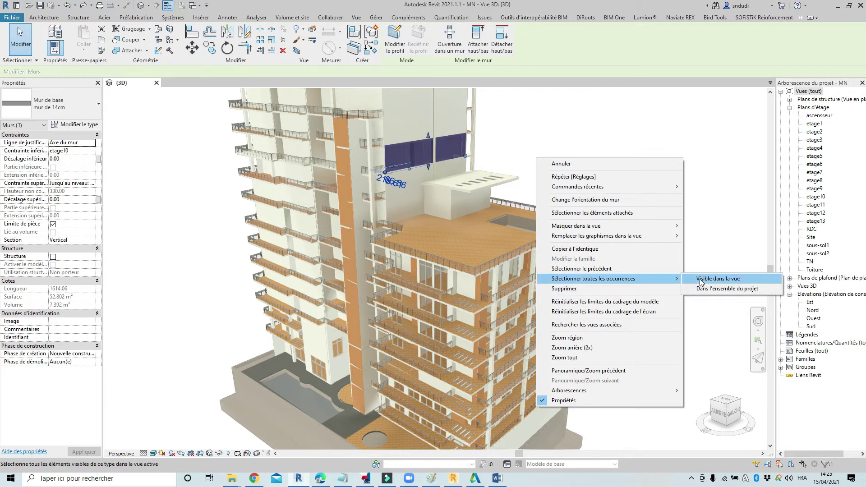
click(707, 280)
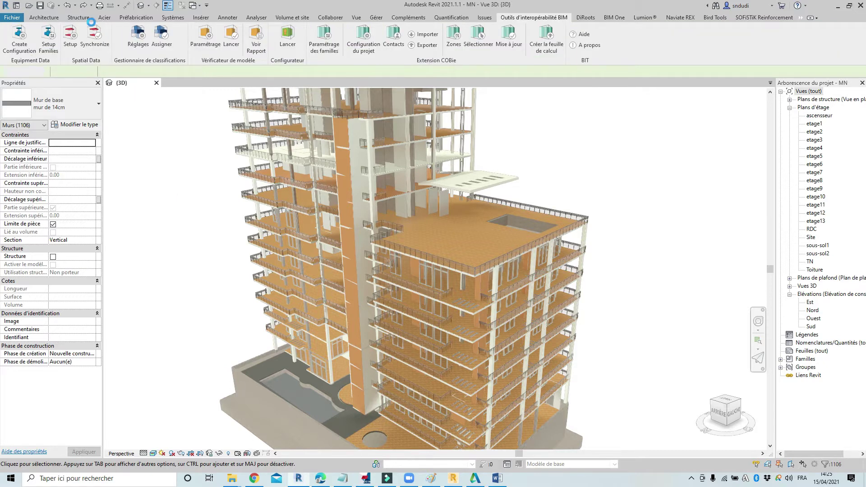
click(466, 200)
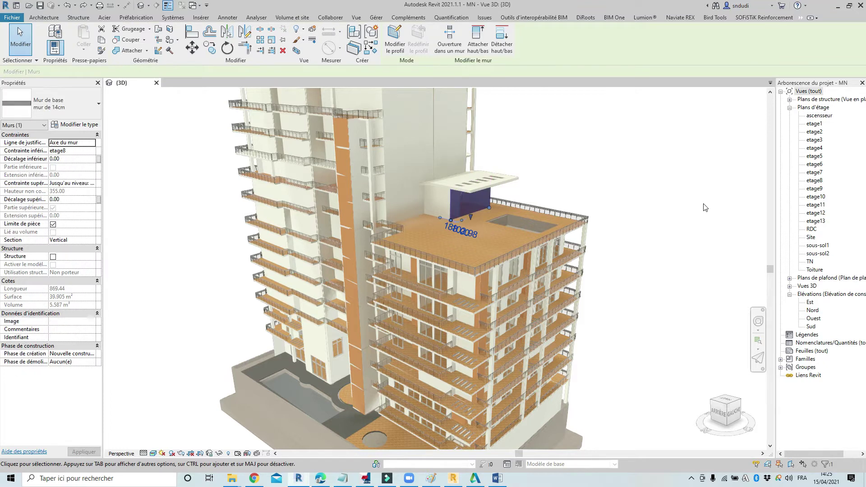
click(550, 19)
Step: Start Assigner for the wall, review the Options and Etablissement pages, and reach Elément
click(162, 34)
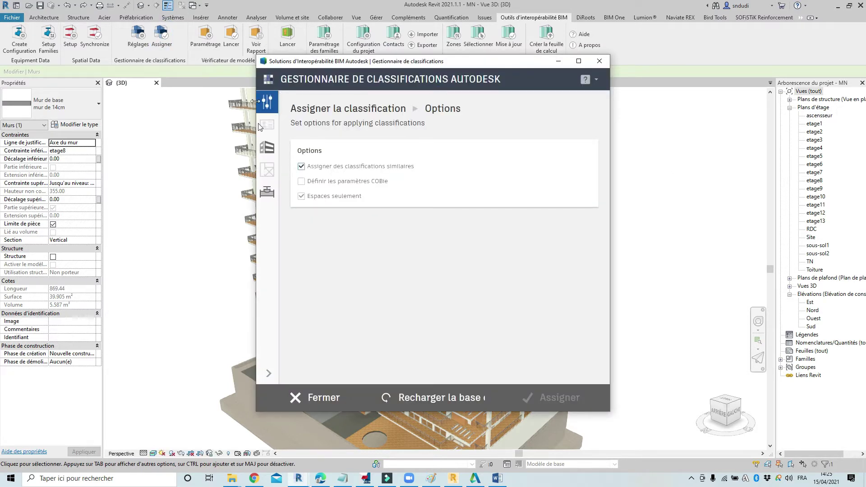
mouse_move(362, 62)
mouse_down()
mouse_move(561, 90)
mouse_move(508, 77)
mouse_up()
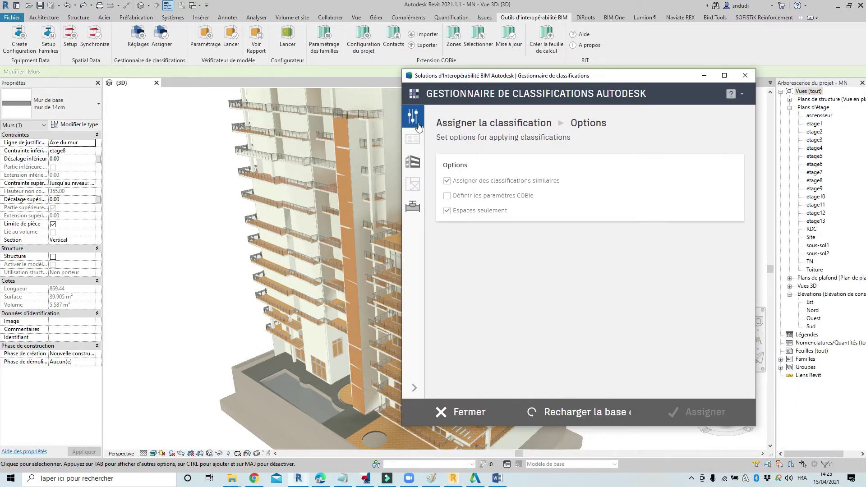
click(413, 162)
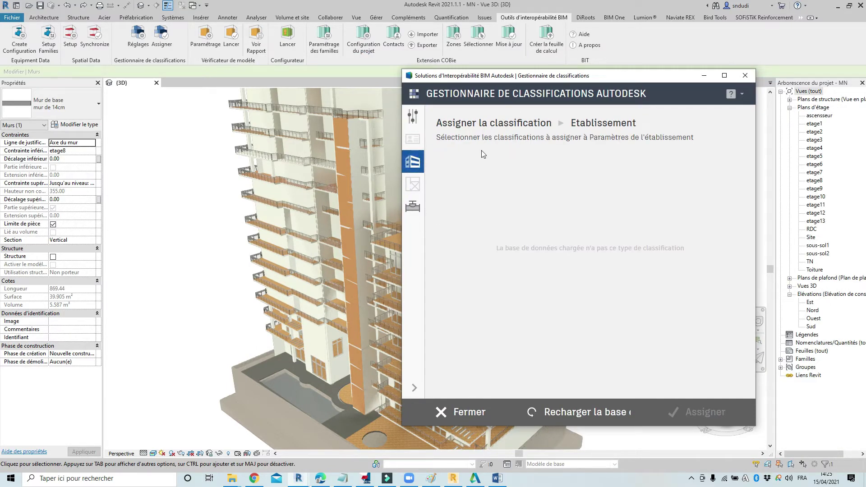
click(413, 117)
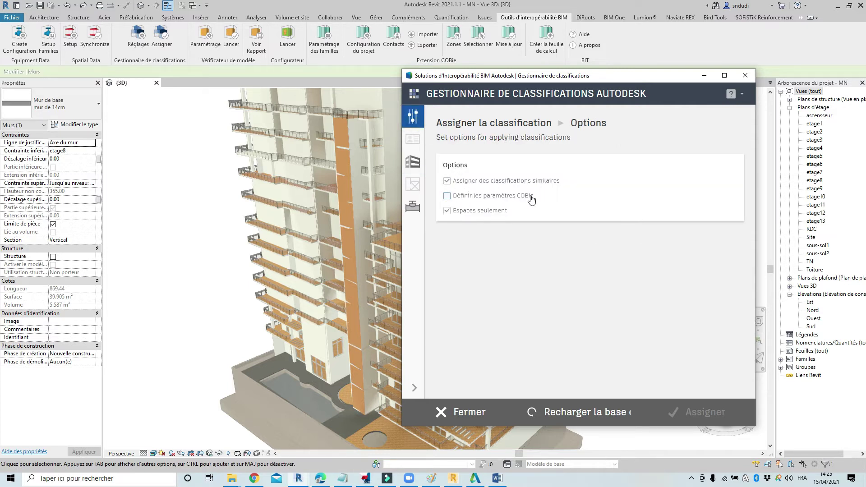
click(454, 197)
click(447, 197)
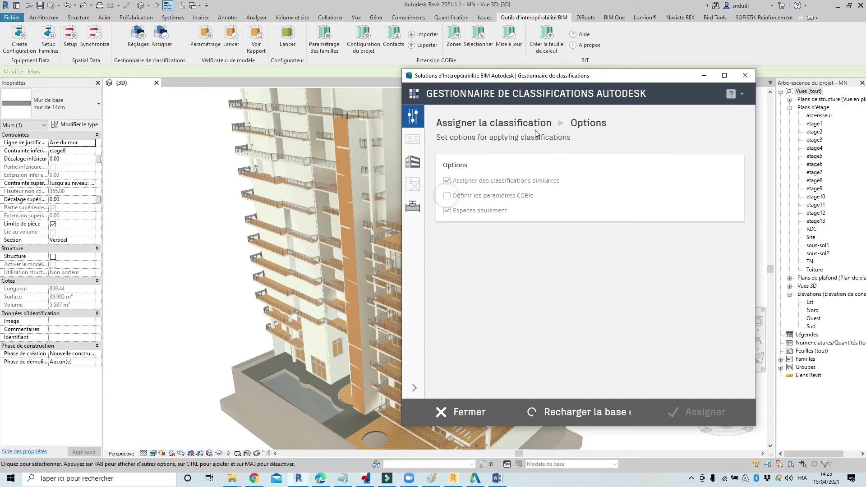
click(413, 166)
click(417, 207)
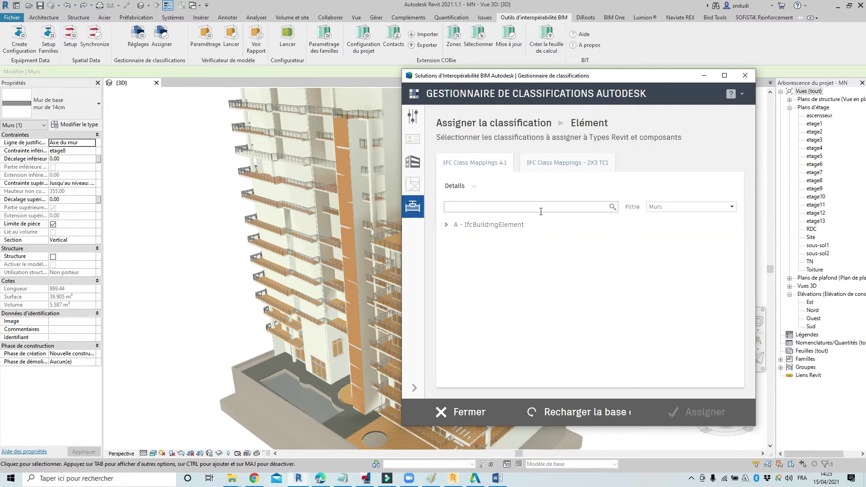
Step: Show the IFC 2X3 TC1 class mappings and consult the BIM specification in Word
mouse_move(526, 81)
mouse_down()
mouse_move(731, 112)
mouse_move(584, 68)
mouse_up()
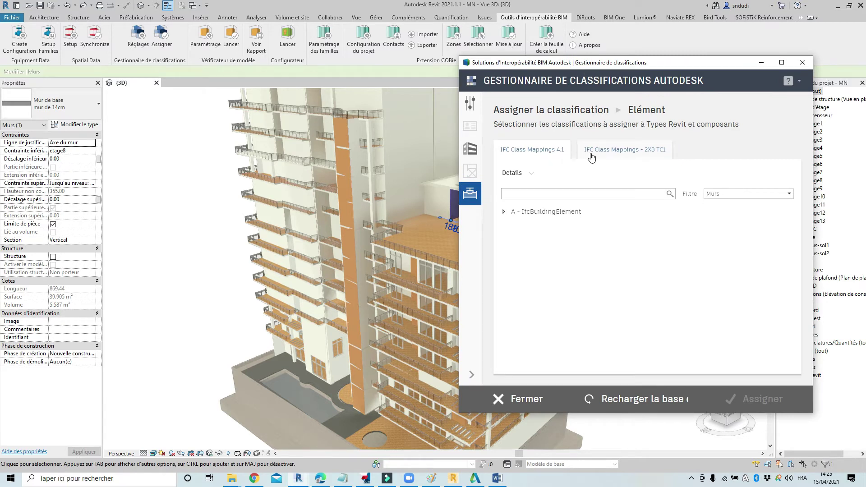
click(626, 154)
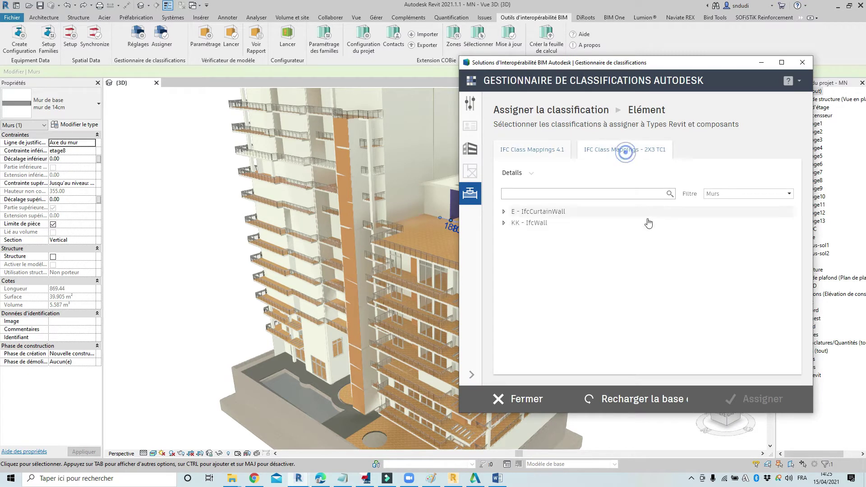
drag(608, 81, 461, 83)
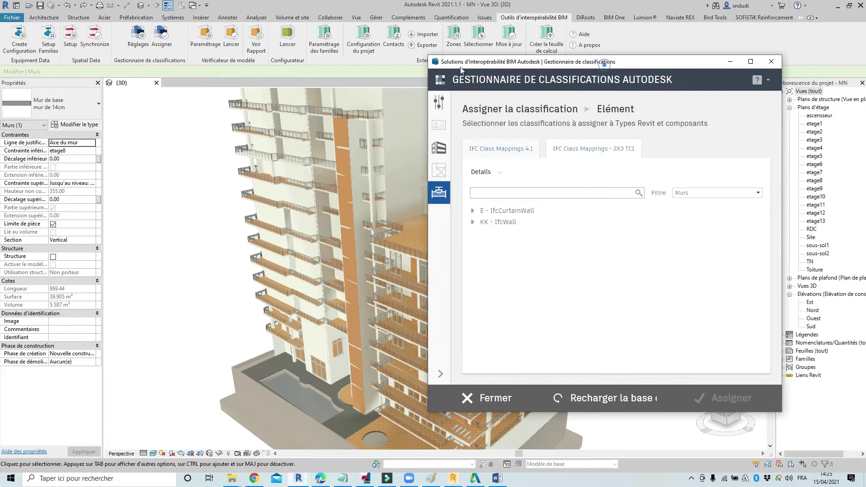
click(497, 479)
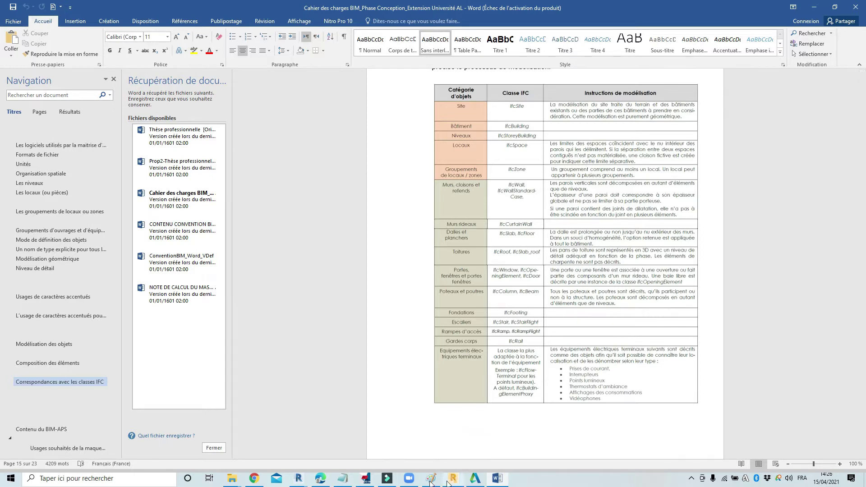
click(299, 478)
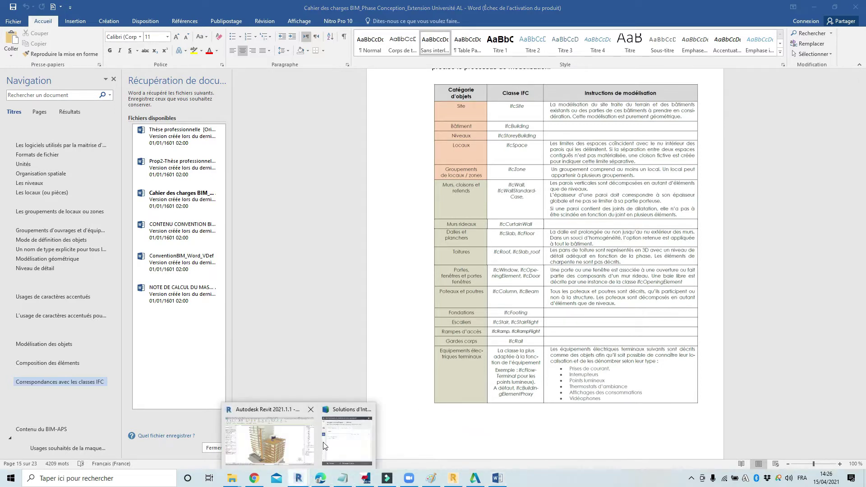
click(328, 447)
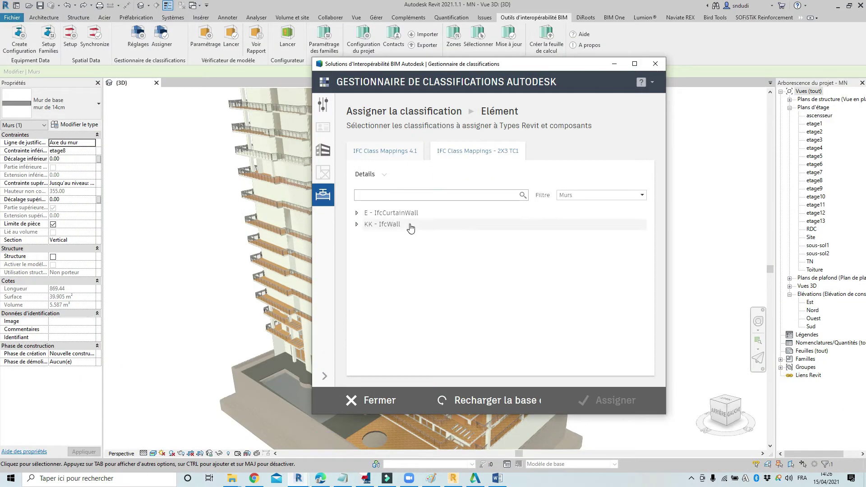
Step: Expand IfcWall, assign IfcWallType.STANDARD, and dismiss the parameter error message
click(357, 225)
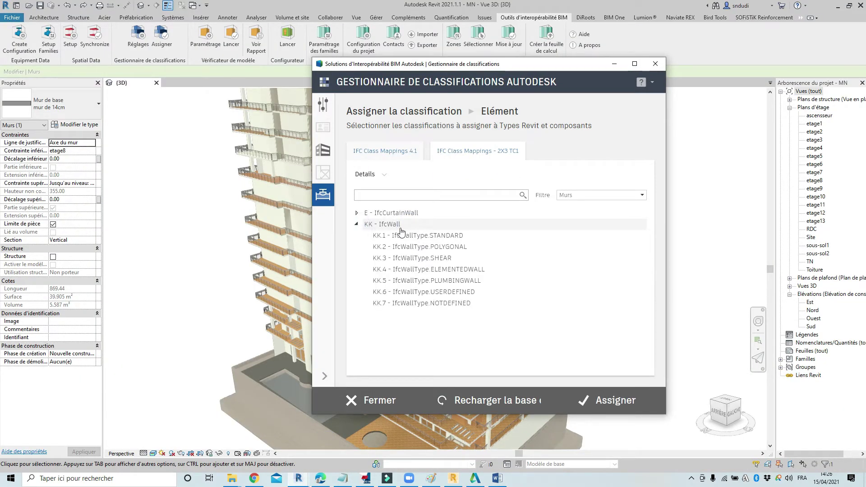
click(432, 235)
click(591, 401)
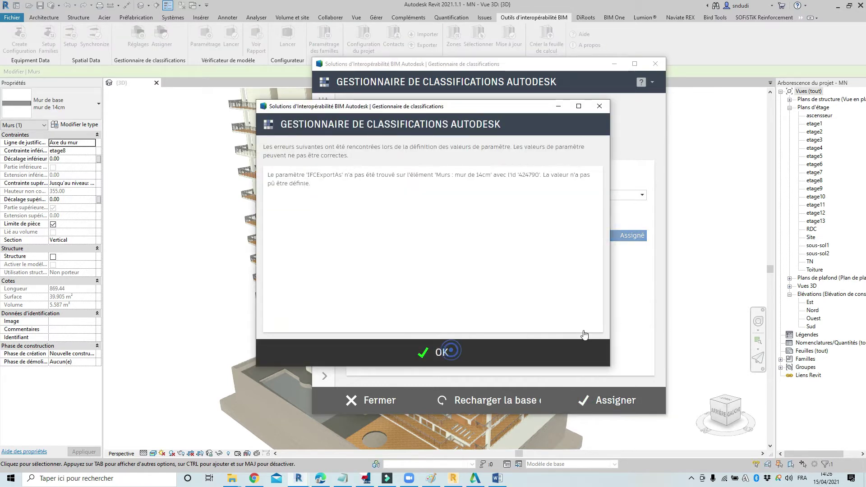
click(442, 352)
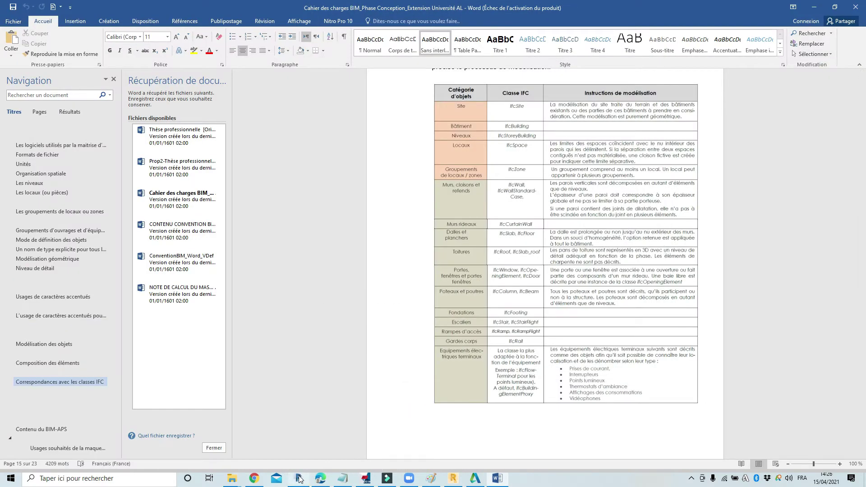
Step: Back in Revit, close the 14 cm wall's Type Properties and start Assigner again
click(299, 480)
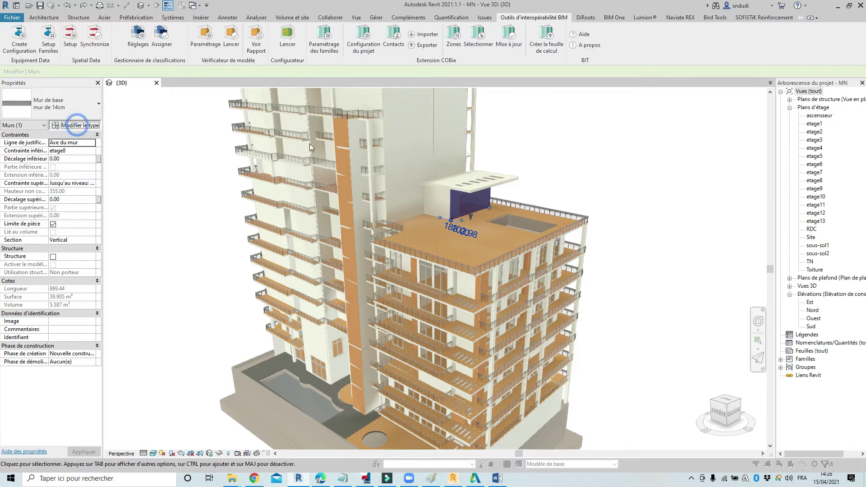
scroll(336, 312, down, 1)
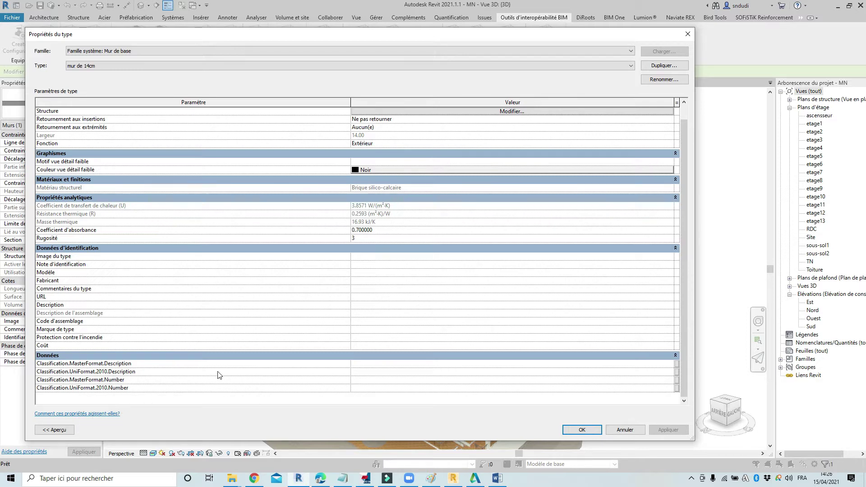
click(688, 35)
click(166, 43)
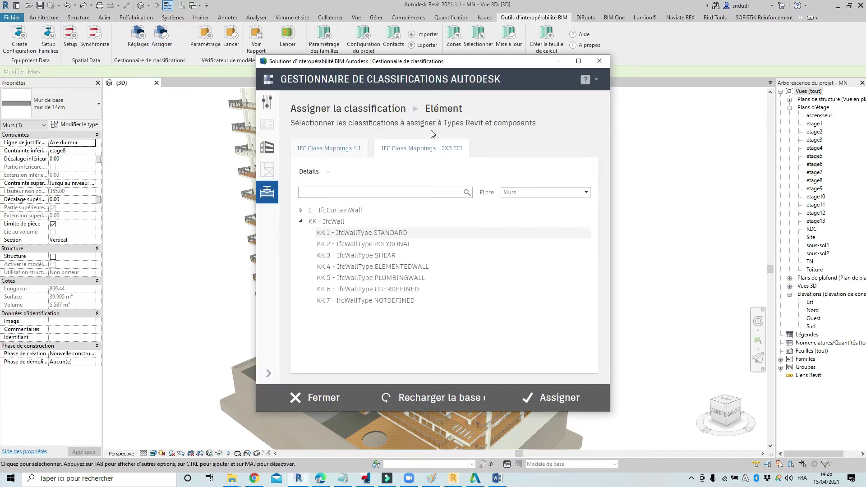
mouse_move(387, 67)
mouse_down()
mouse_move(603, 95)
mouse_move(486, 49)
mouse_up()
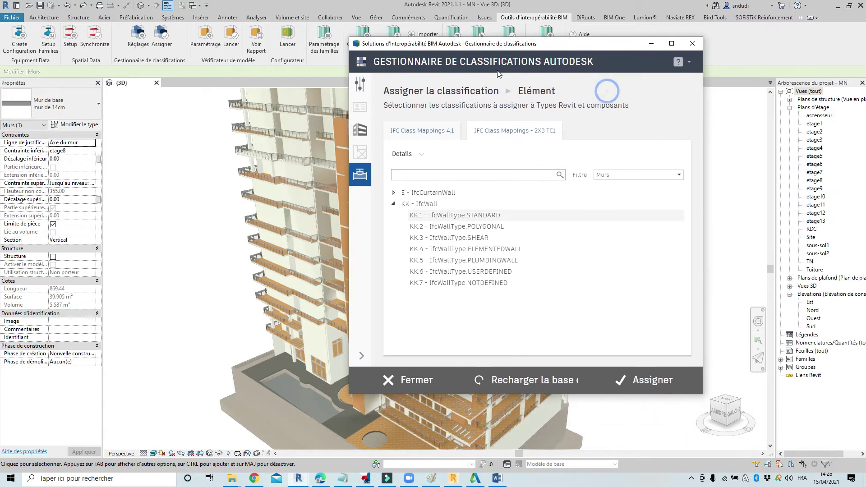
click(659, 382)
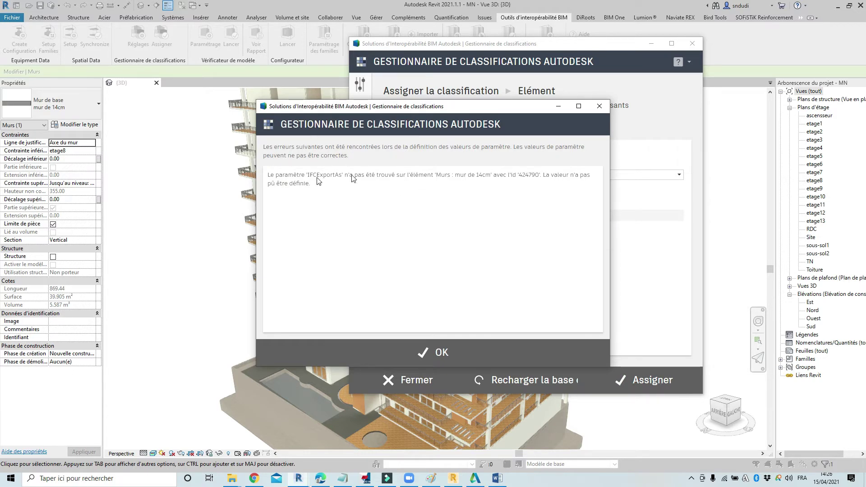
click(434, 352)
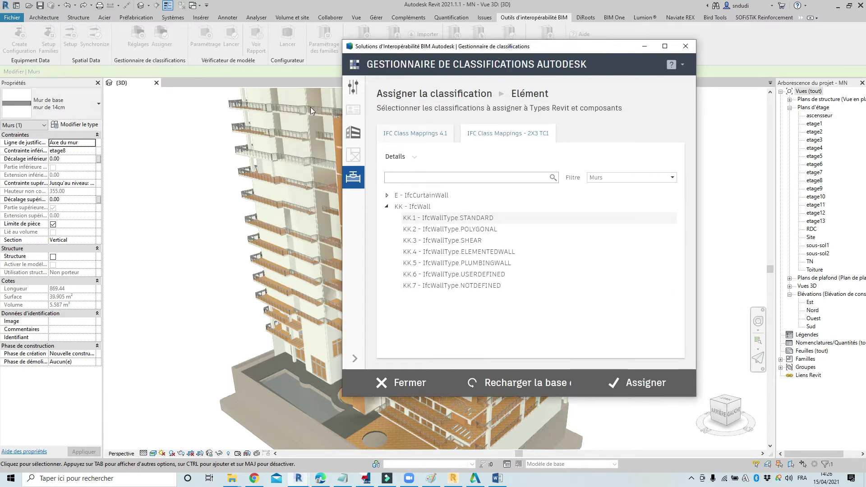
drag(563, 45, 440, 125)
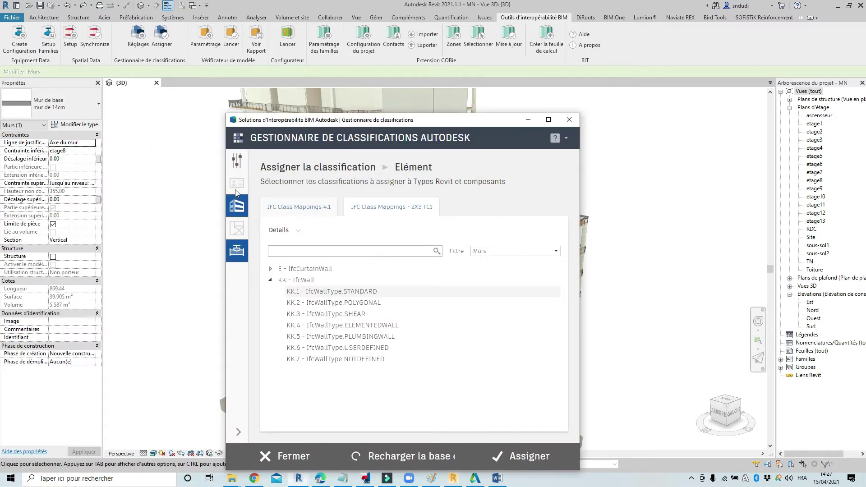
click(237, 161)
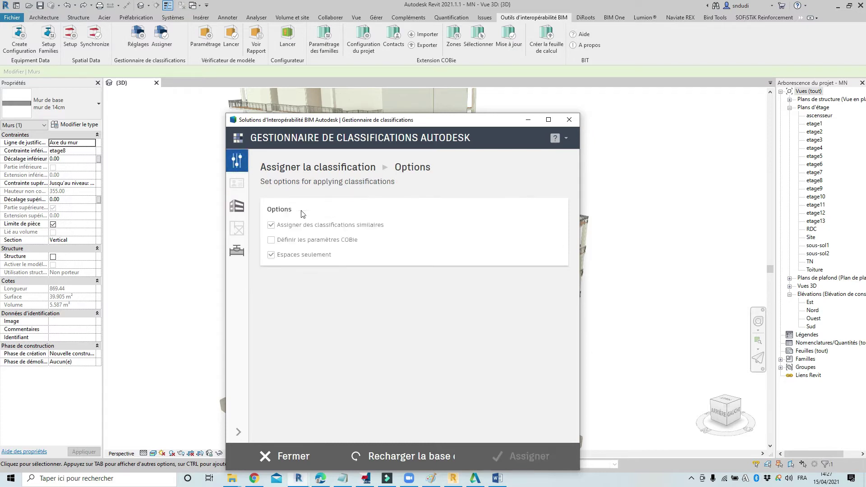
click(237, 206)
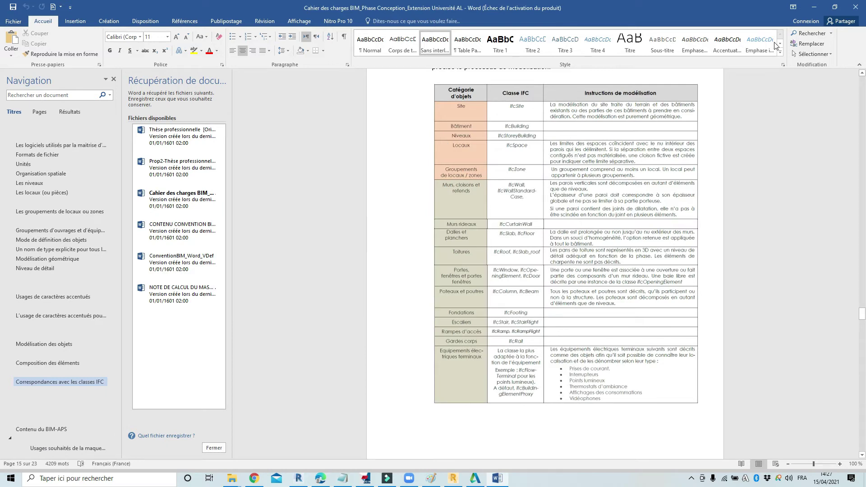
click(815, 7)
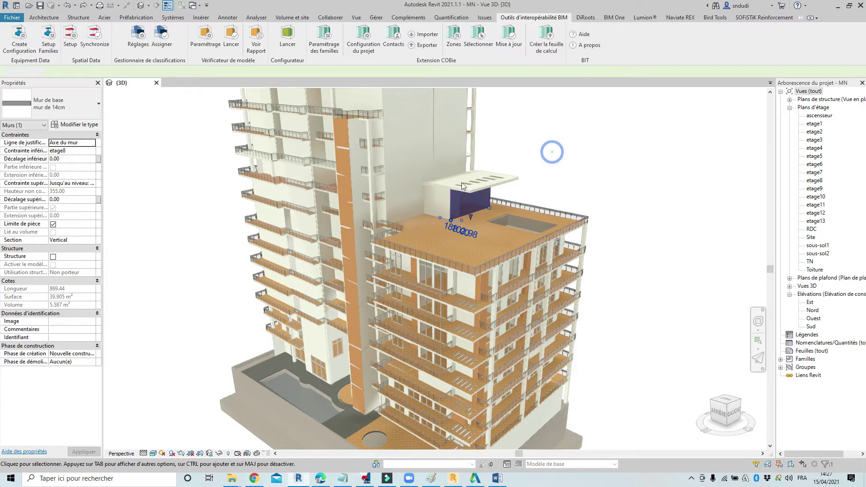
Step: Load IFC.xlsx from the class folder as the classification database and restart Assigner
click(138, 35)
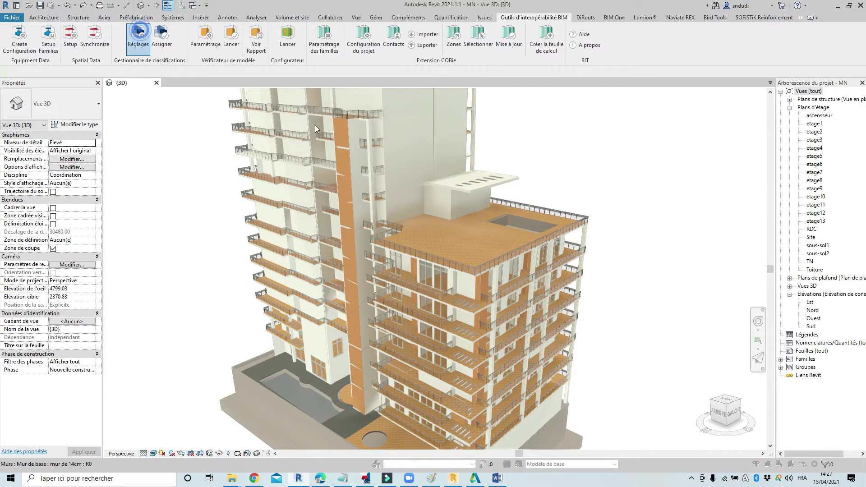
click(583, 261)
click(368, 156)
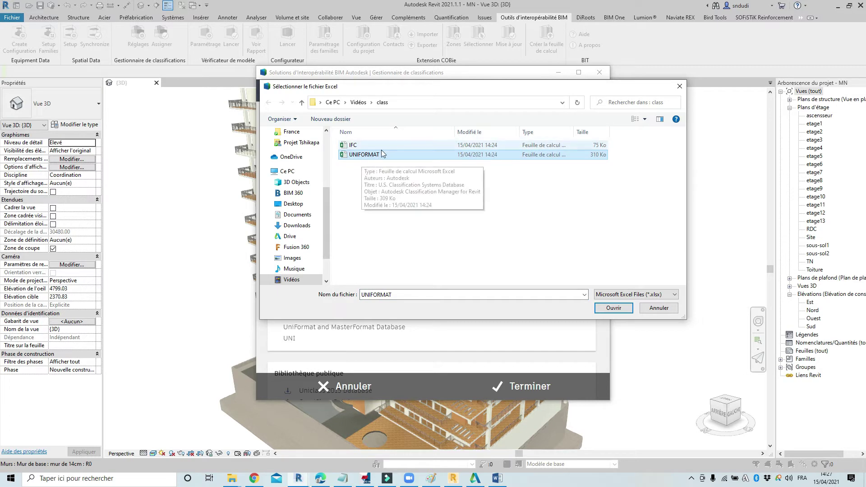
click(377, 145)
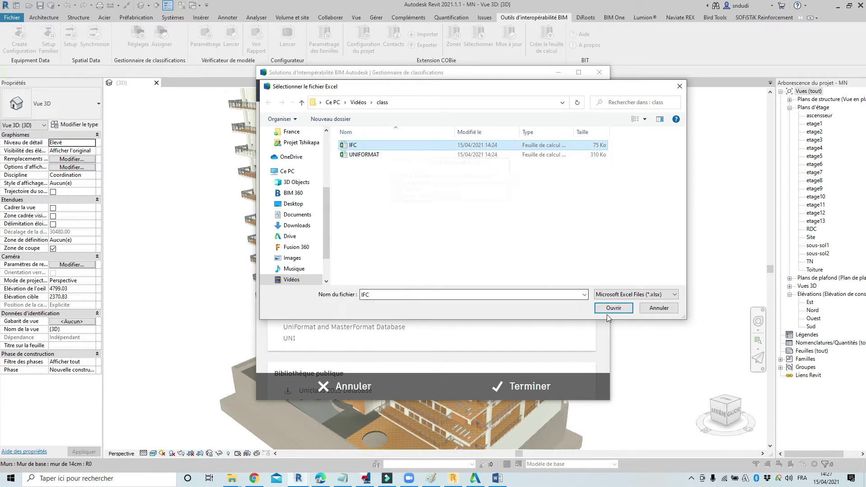
click(614, 308)
click(581, 375)
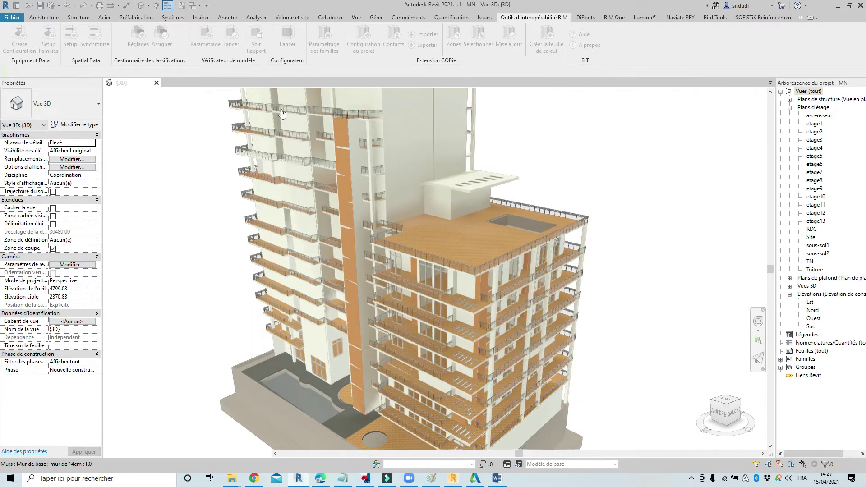
click(162, 40)
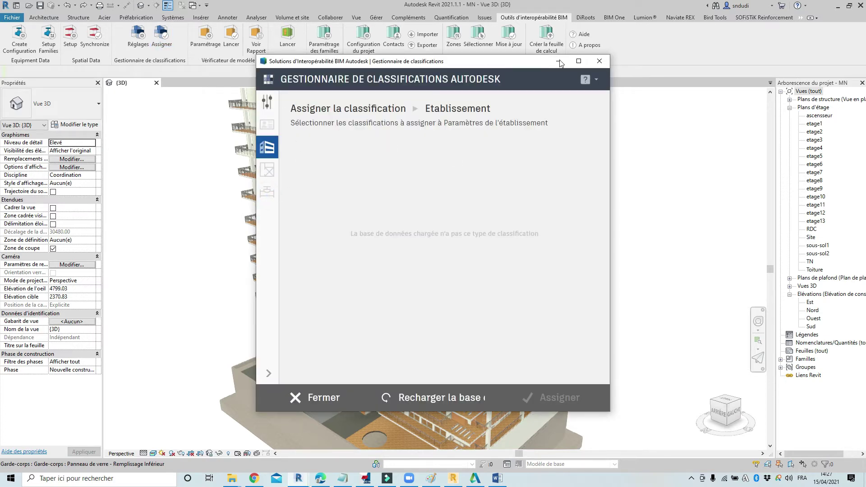
Step: Select the rooftop wall and assign IfcWallType.STANDARD to its wall type
click(471, 205)
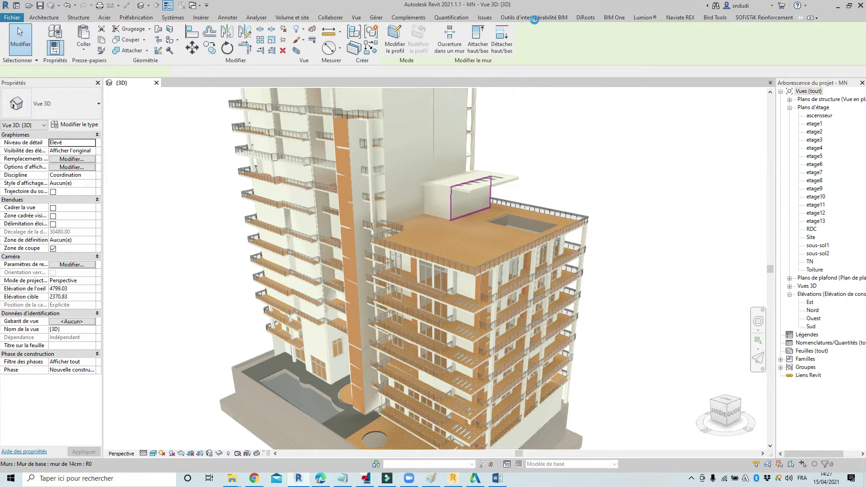
click(534, 18)
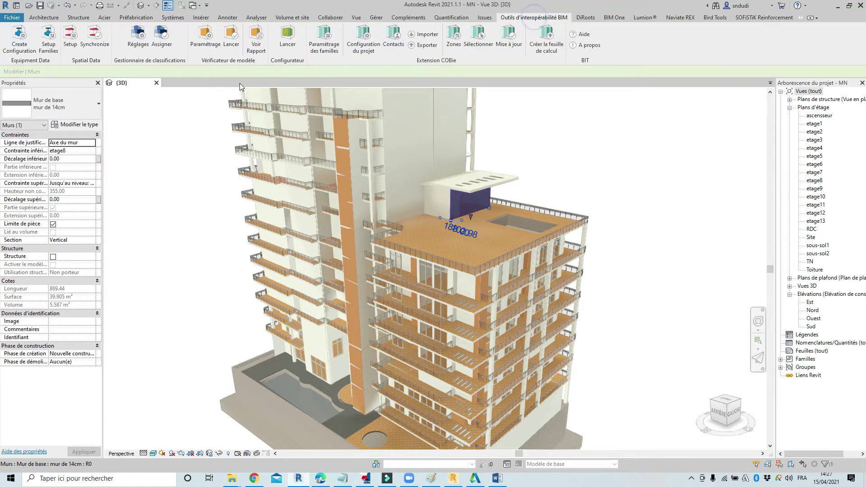
click(155, 42)
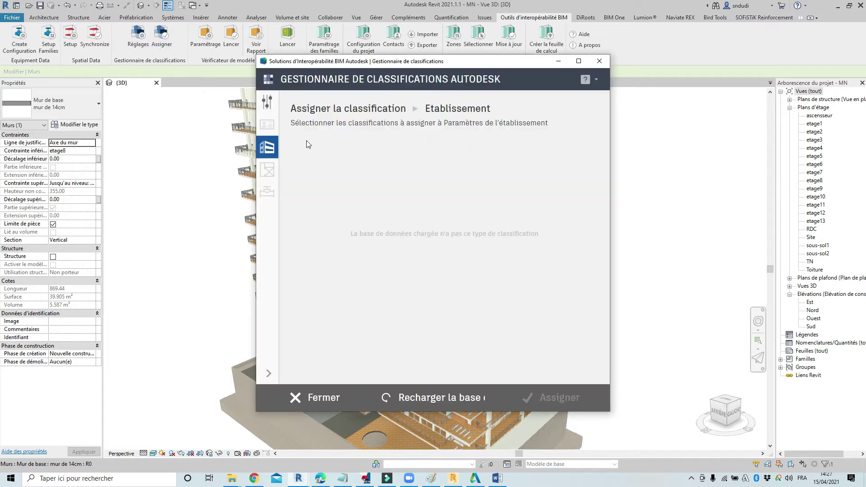
click(266, 192)
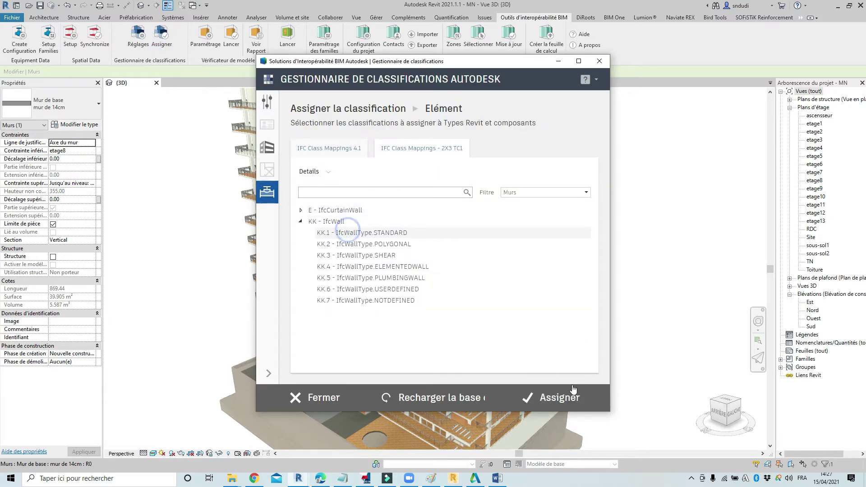
click(534, 400)
Step: Confirm in Type Properties that IFCExportAs reads IfcWallType.STANDARD
click(599, 61)
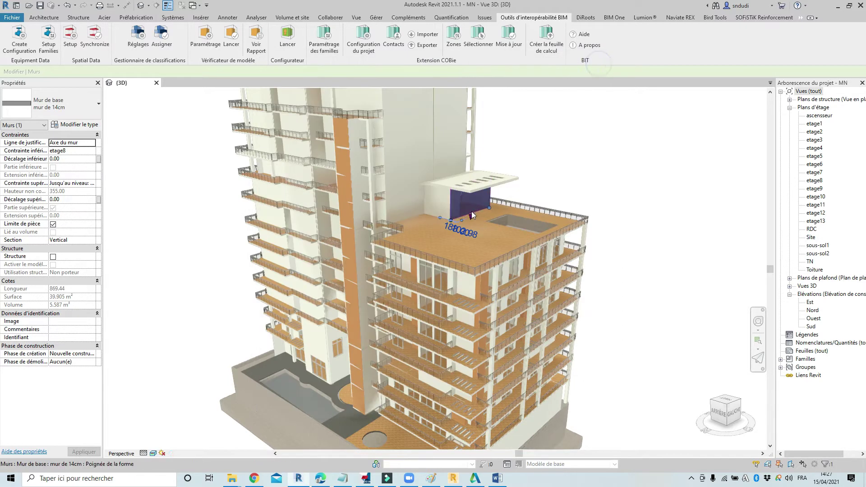
click(74, 125)
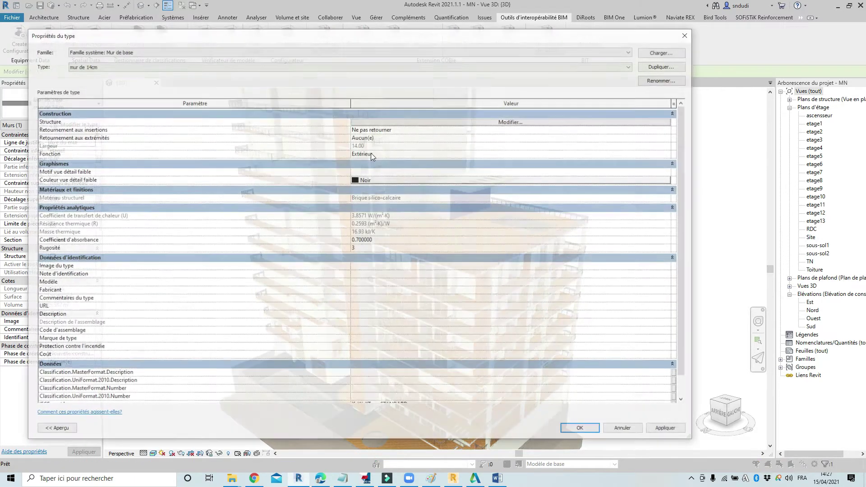
scroll(366, 293, down, 1)
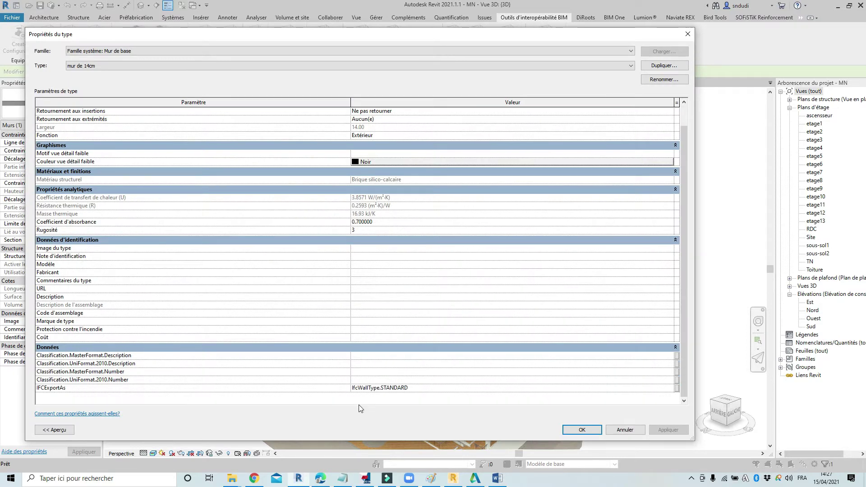
click(583, 431)
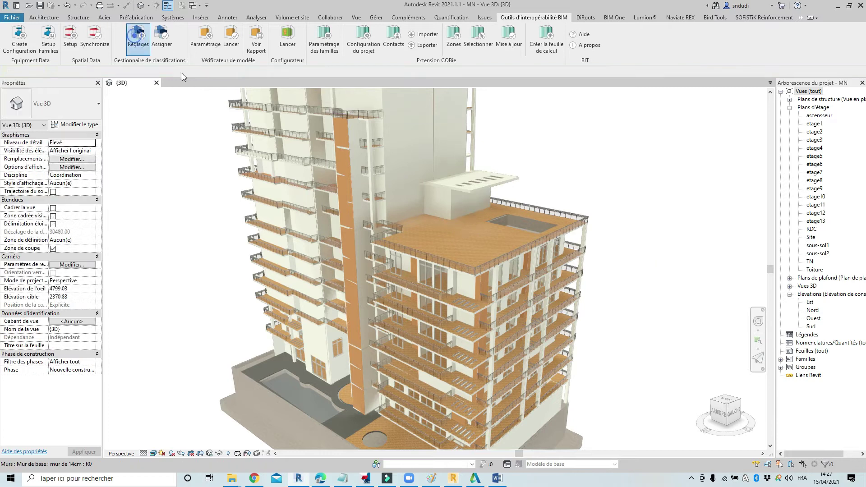
Step: Load UNIFORMAT.xlsx as the classification database, select the roof wall, and restart Assigner
click(584, 260)
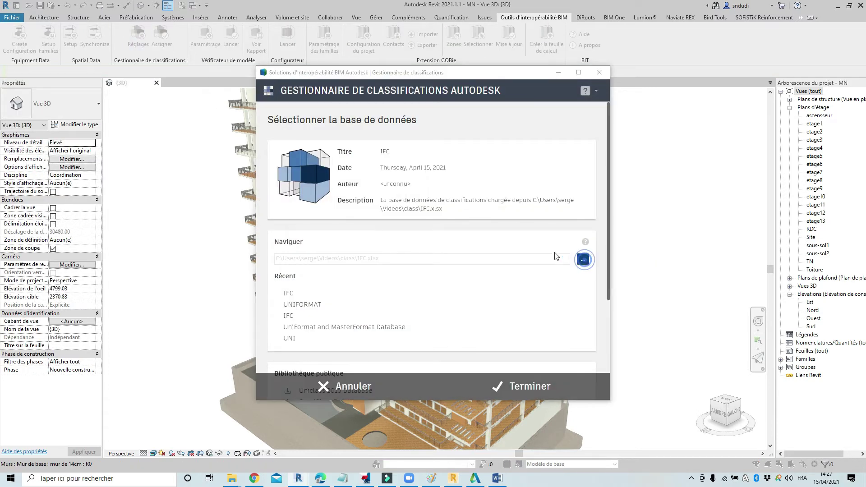
click(363, 144)
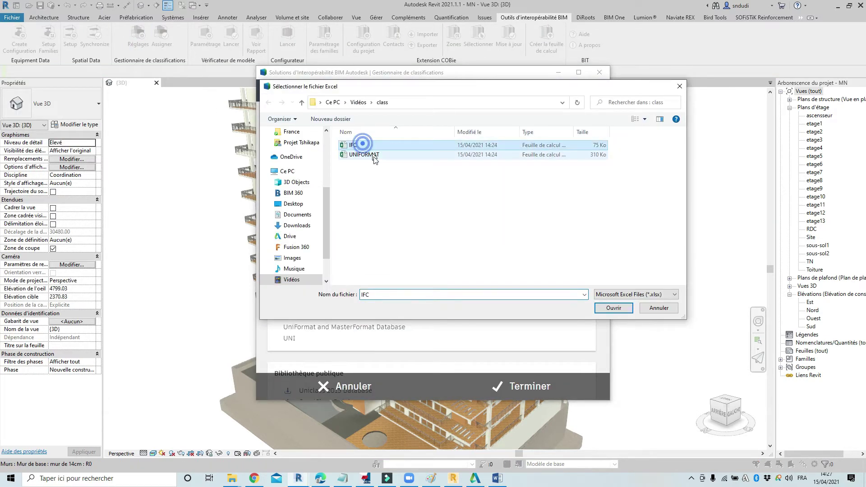
click(609, 310)
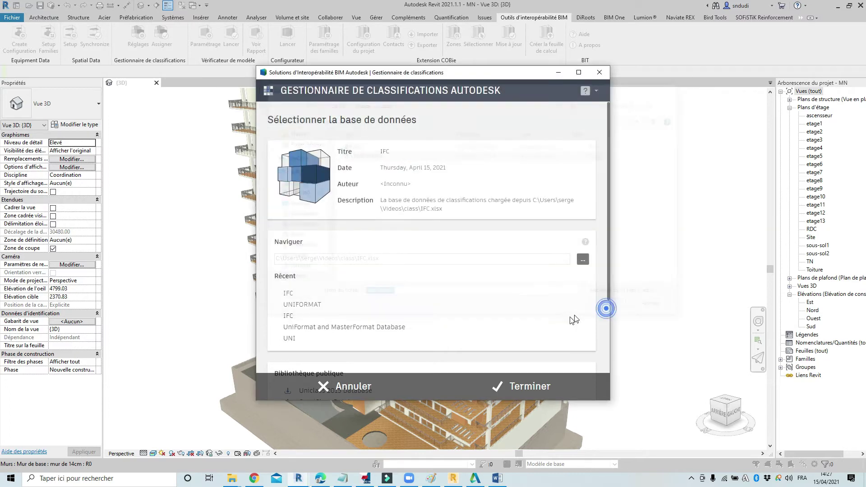
click(537, 388)
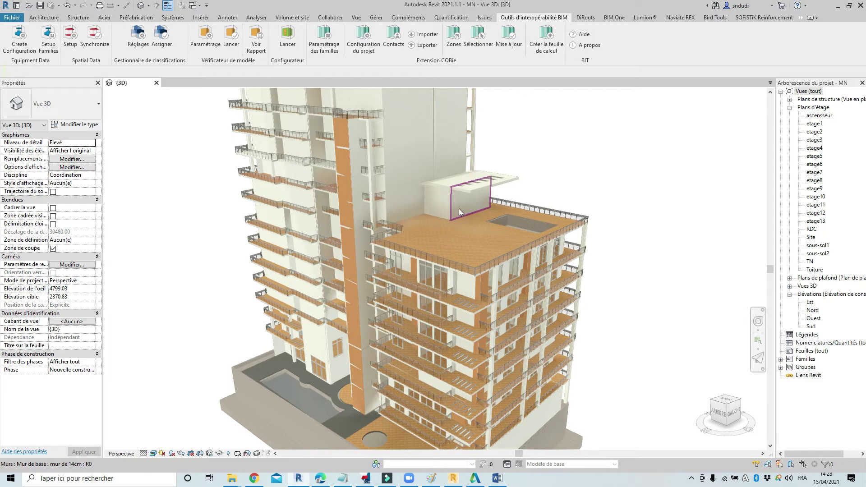
click(423, 193)
click(161, 39)
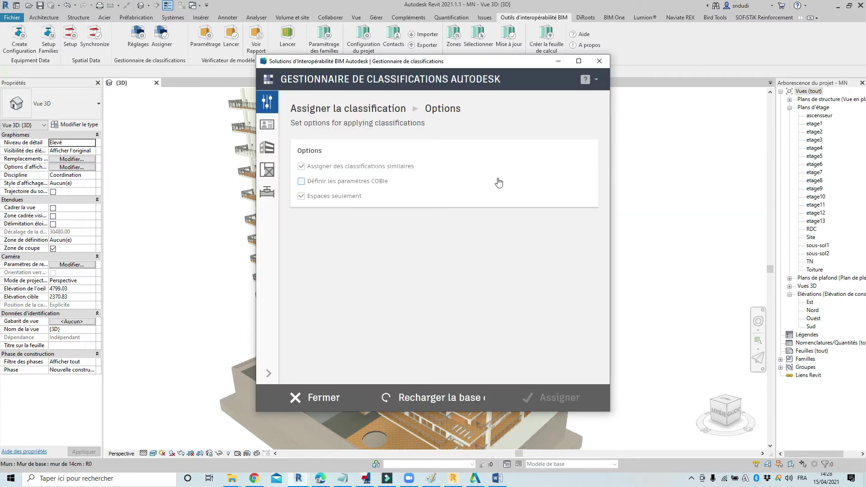
click(268, 194)
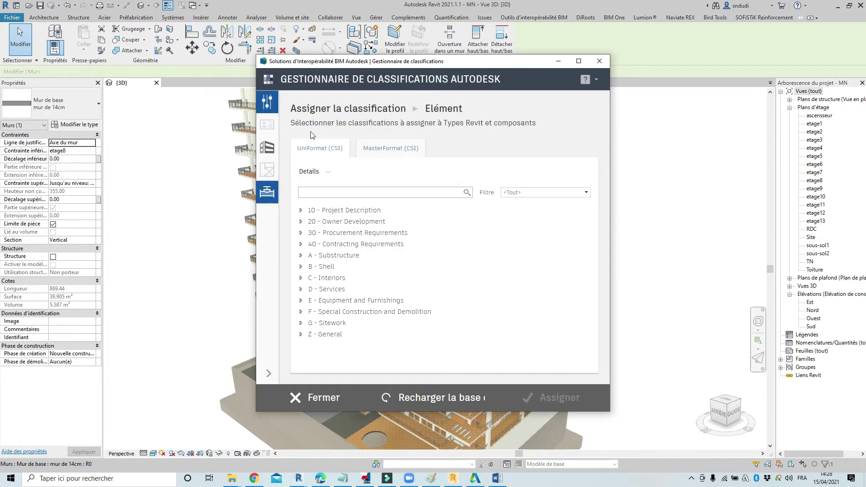
drag(381, 67, 475, 60)
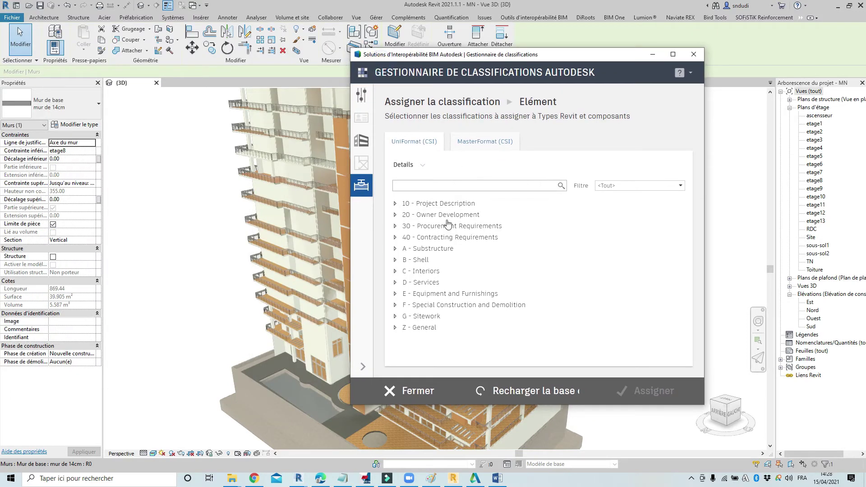
click(395, 261)
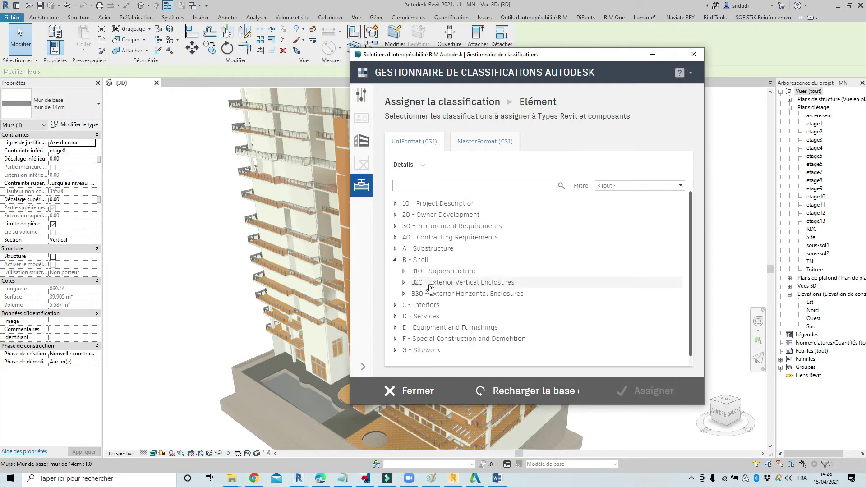
click(396, 306)
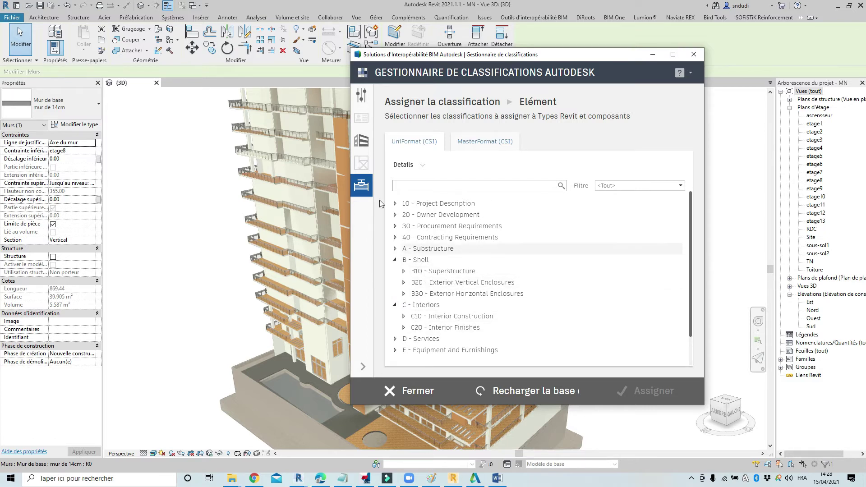
click(404, 271)
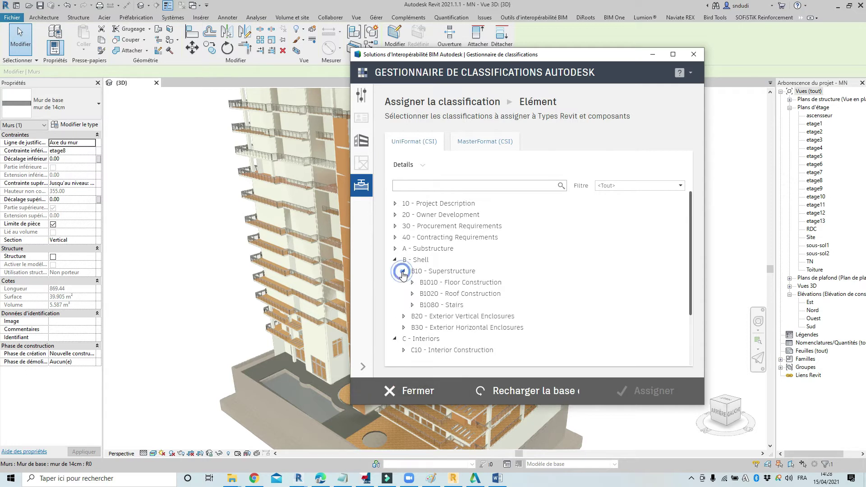
click(404, 271)
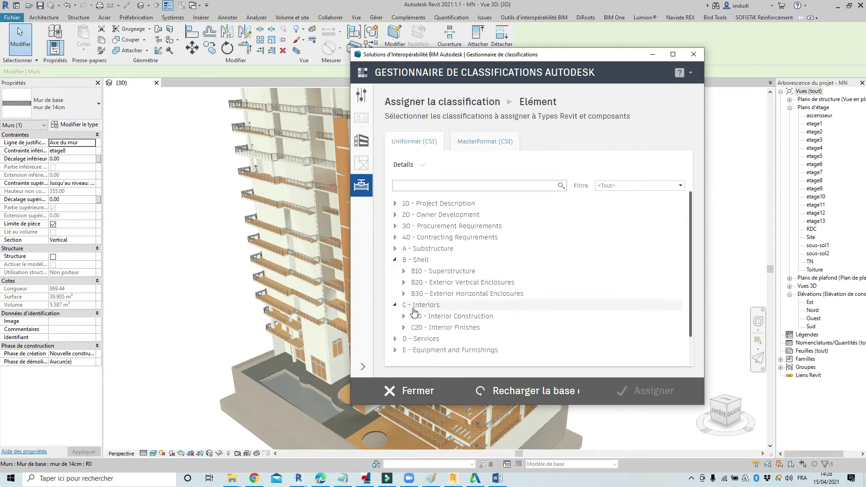
click(404, 315)
scroll(476, 329, down, 2)
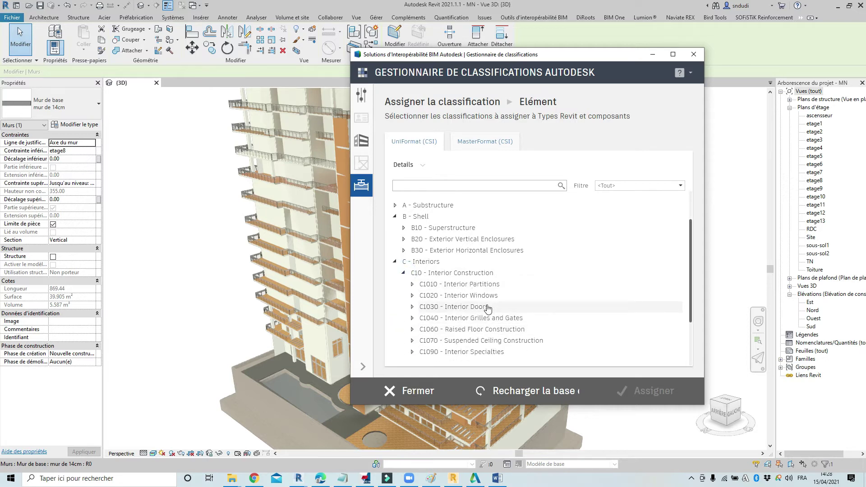
click(404, 273)
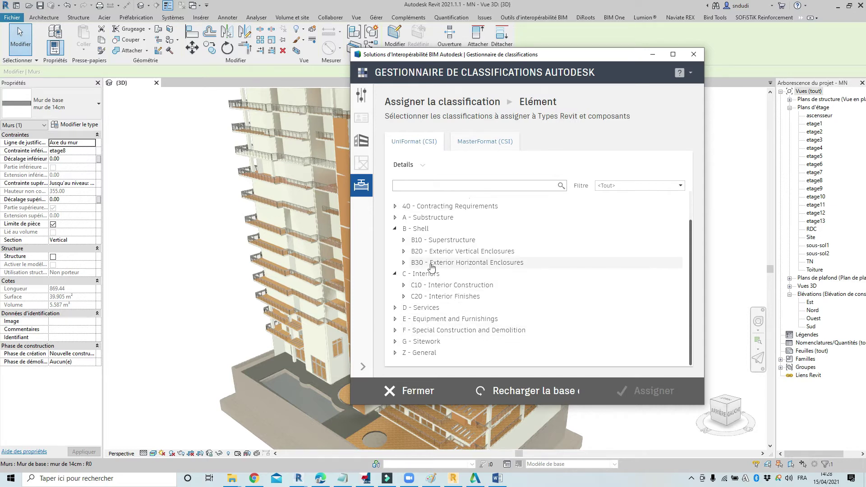
scroll(442, 247, up, 2)
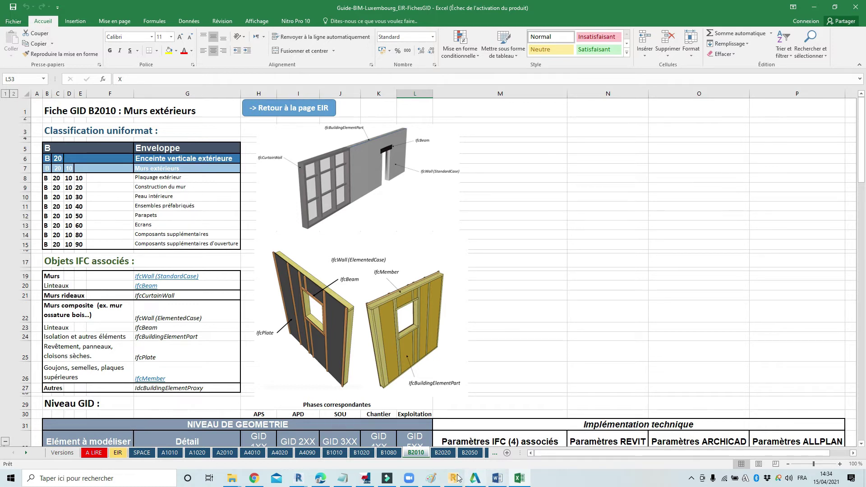
mouse_move(299, 478)
click(262, 433)
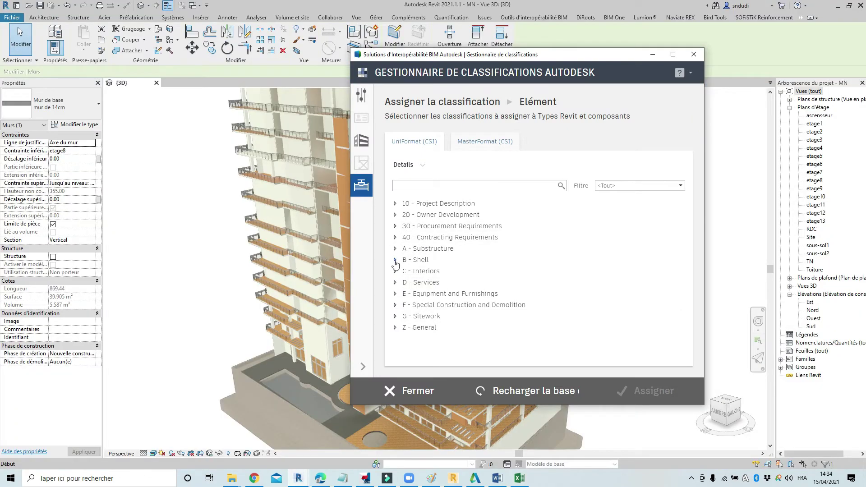
Step: Assign UniFormat B2010 - Exterior Walls to the 14 cm wall type and minimize the Classification Manager
click(395, 260)
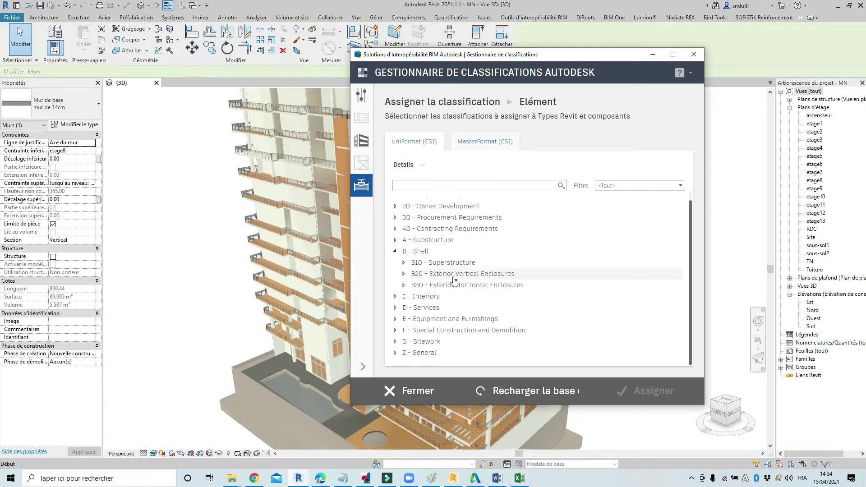
click(404, 274)
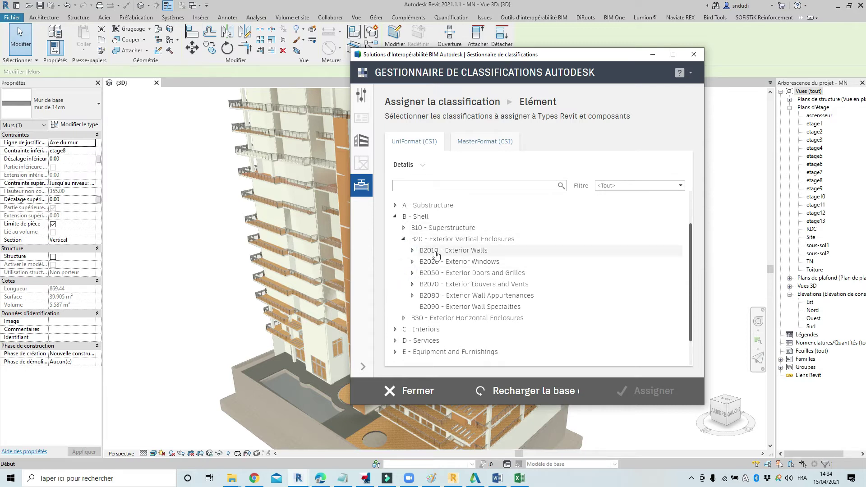
click(434, 251)
click(413, 251)
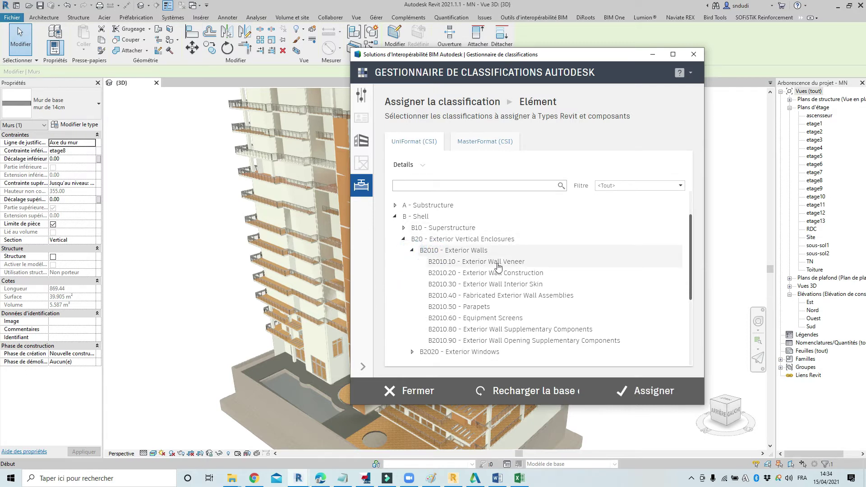
click(431, 250)
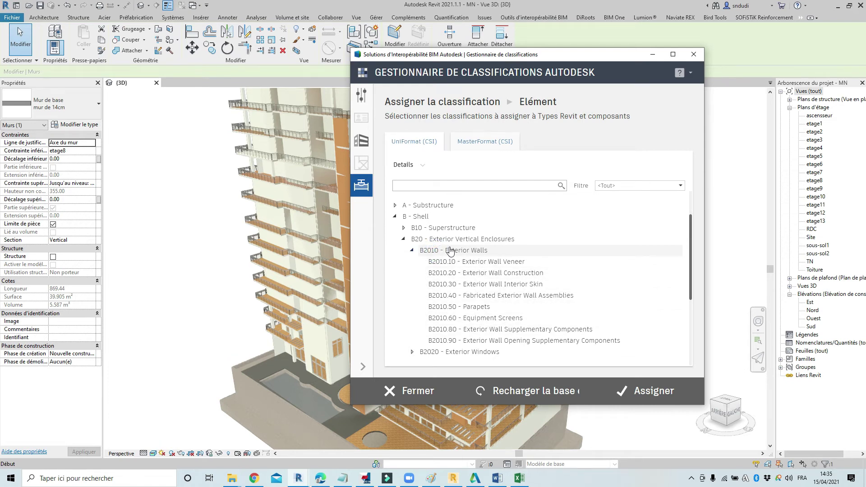
click(629, 388)
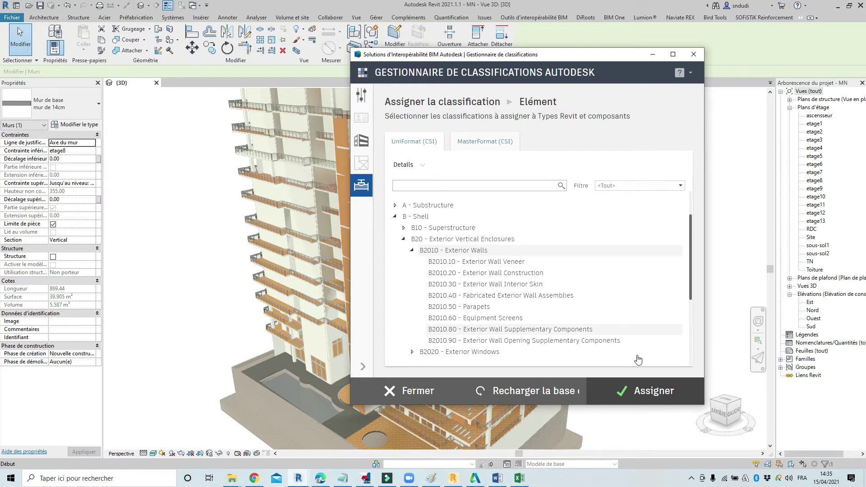
click(647, 392)
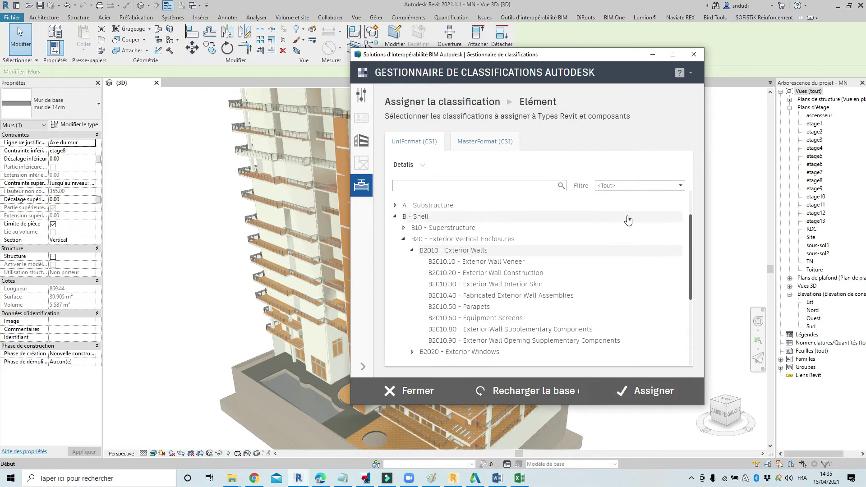
click(651, 56)
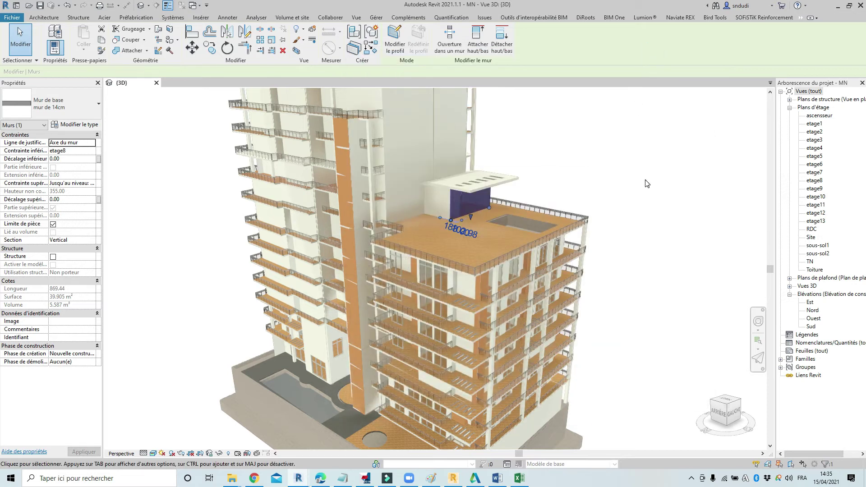
click(456, 205)
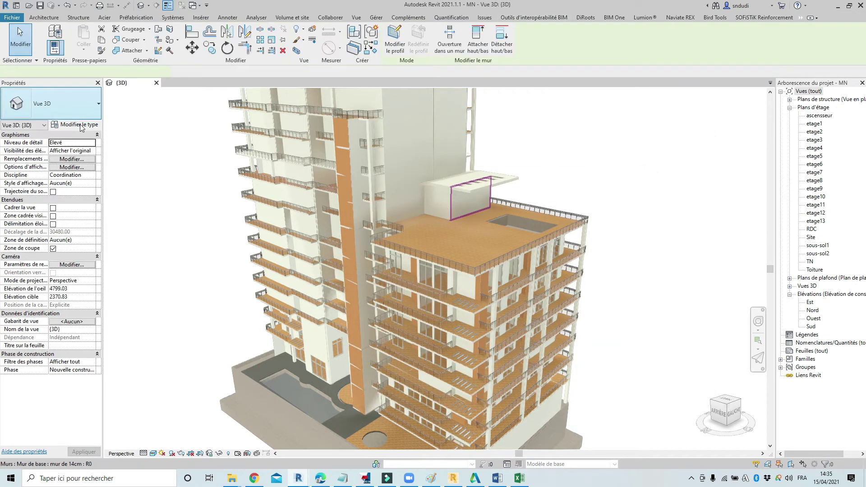
click(82, 125)
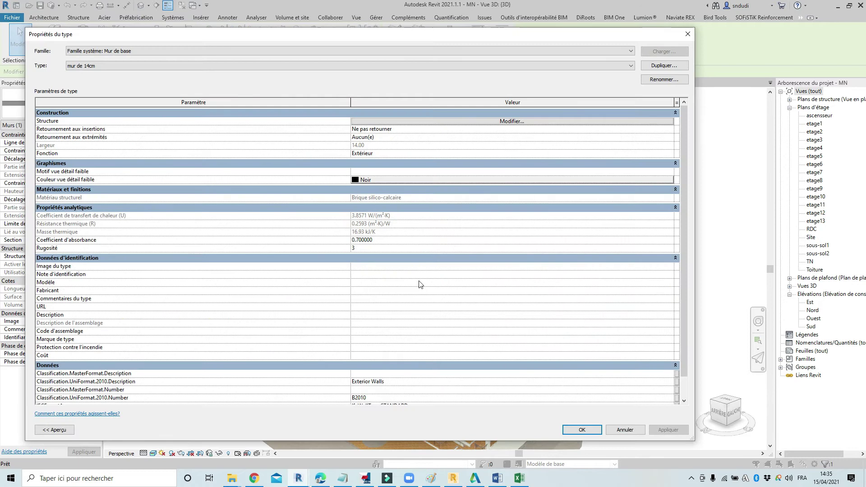
scroll(419, 285, down, 1)
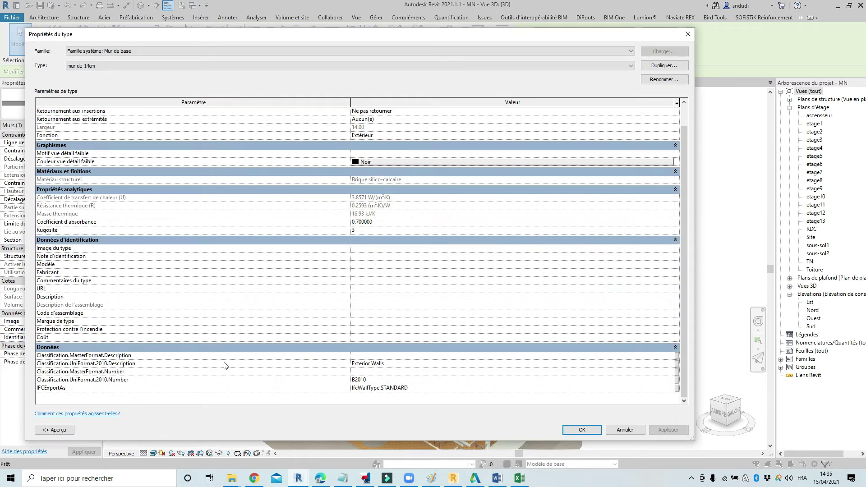
click(582, 429)
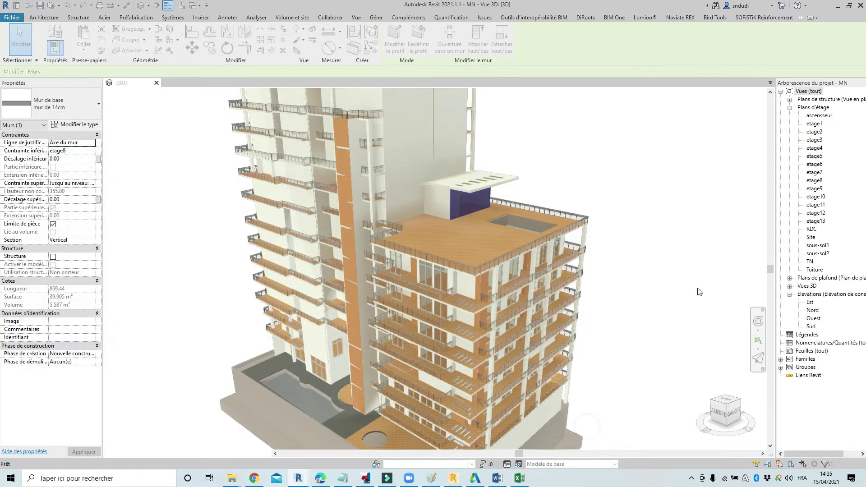
key(Escape)
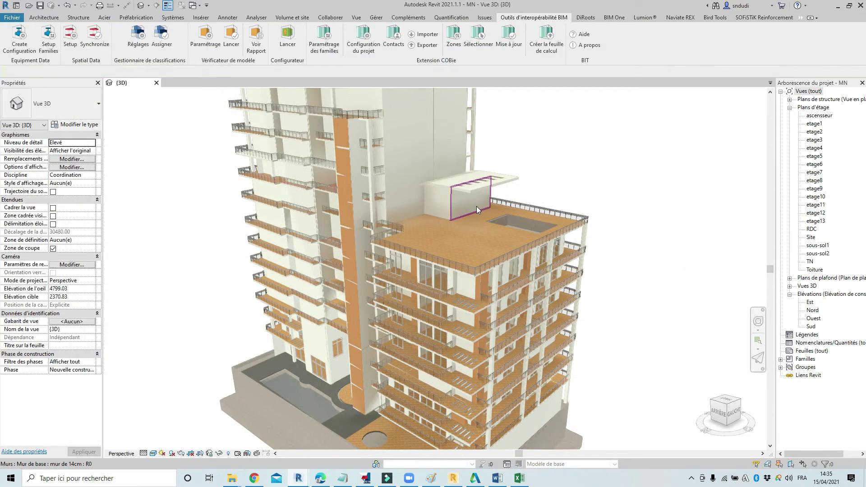
click(477, 206)
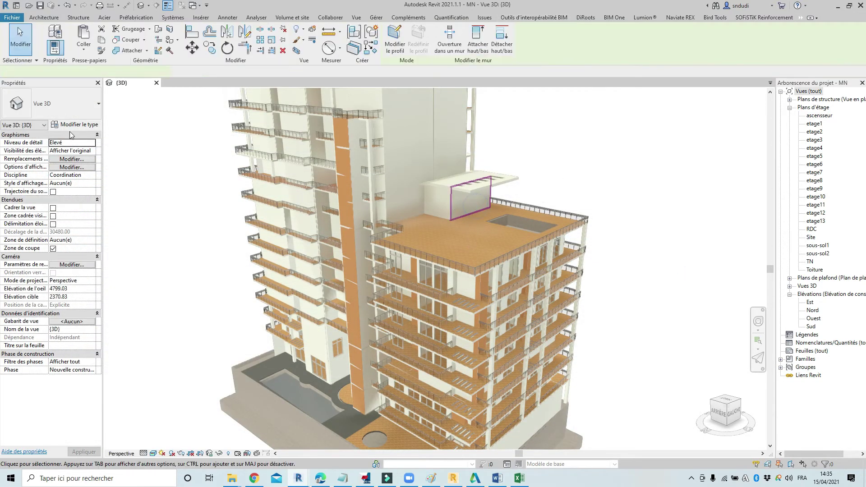
click(169, 186)
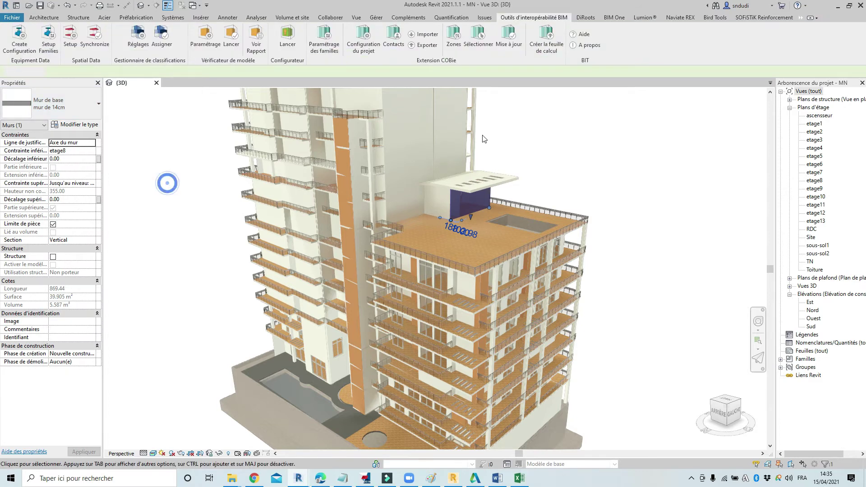
click(402, 124)
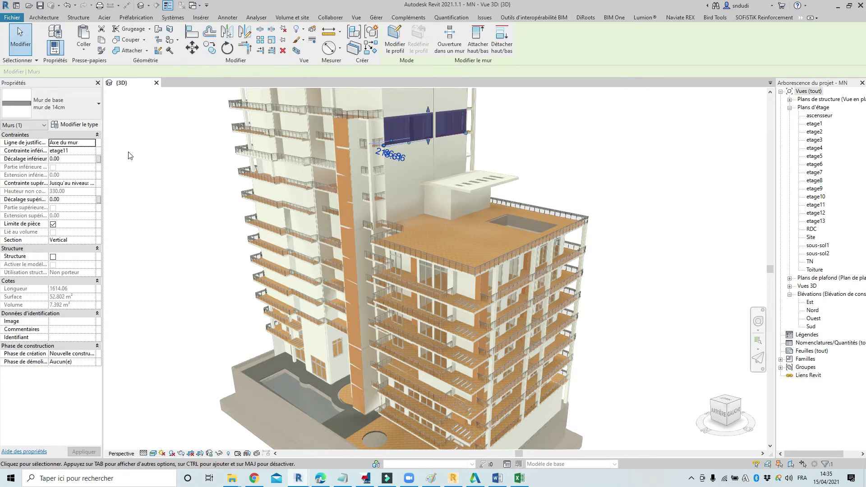
click(75, 125)
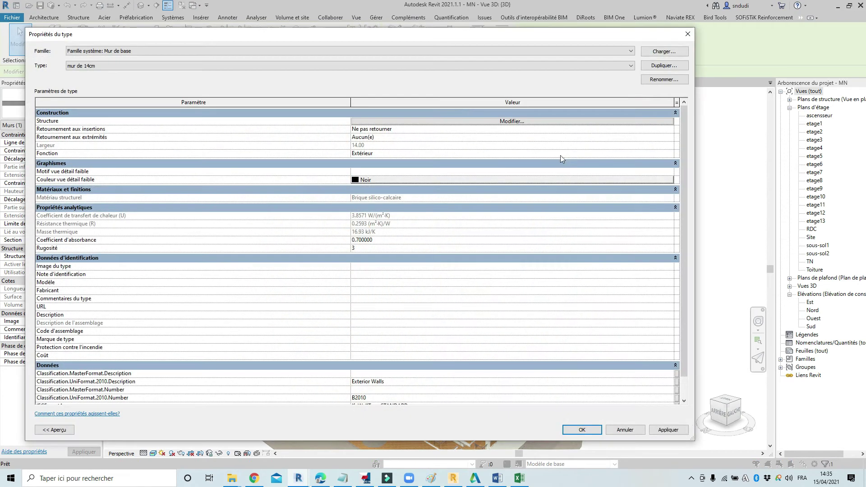
scroll(408, 324, down, 1)
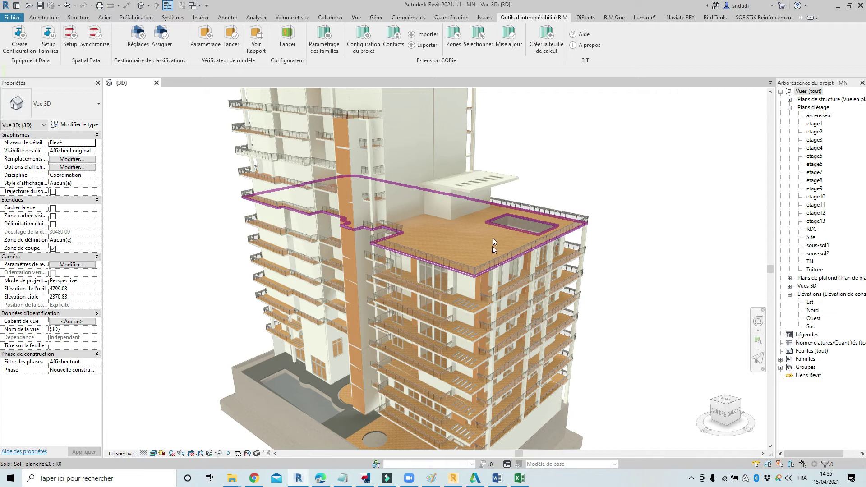
Step: Make Revit Model Best Practices for Revit 2019 the current Model Checker checkset
scroll(493, 246, down, 2)
scroll(501, 280, down, 1)
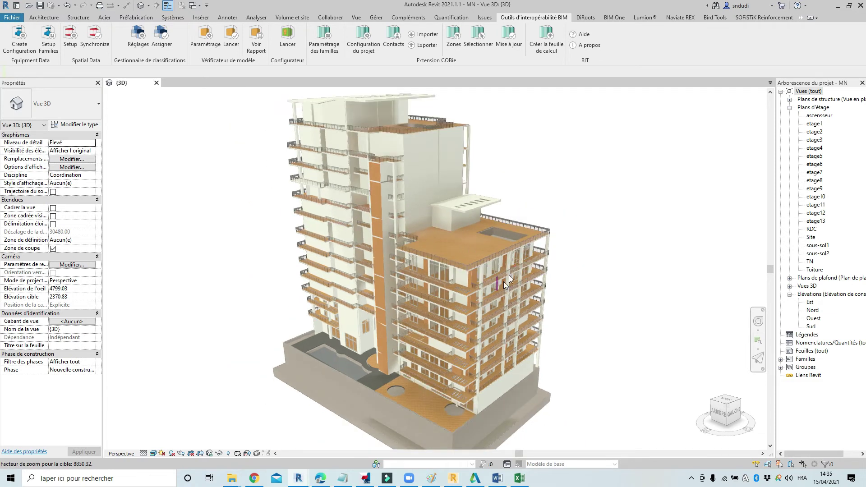
scroll(504, 282, up, 1)
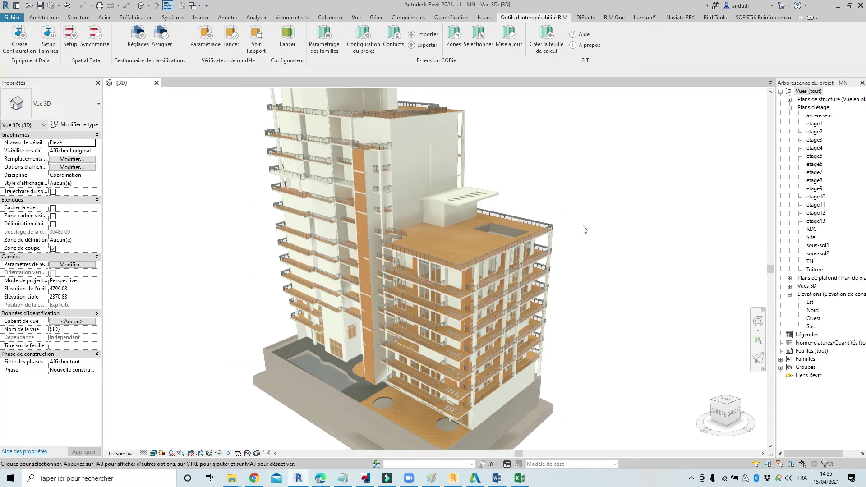
scroll(585, 229, up, 1)
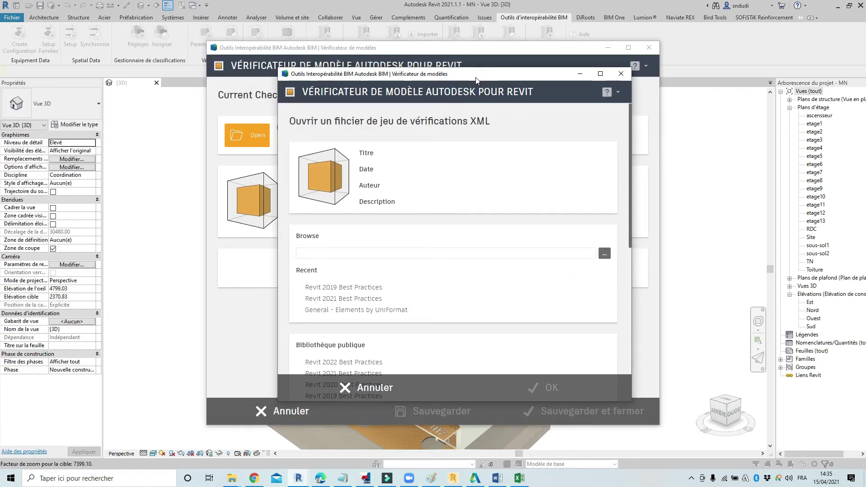
drag(606, 161, 606, 225)
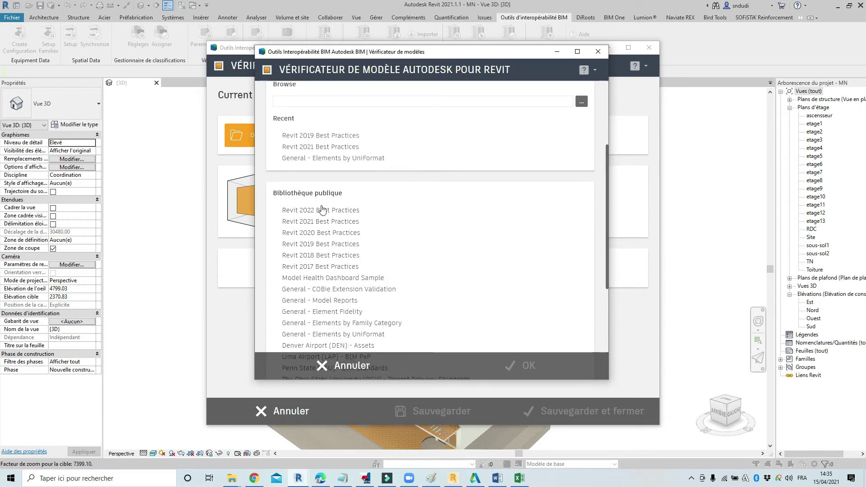
click(333, 244)
click(509, 367)
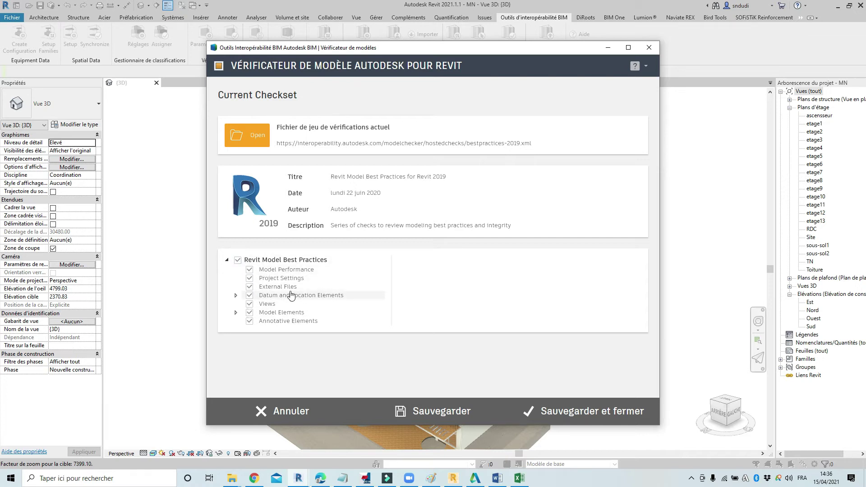
Step: Keep only Model Performance, Datum and Location Elements, and Model Elements checked, then save the checkset
click(250, 278)
click(249, 288)
click(252, 305)
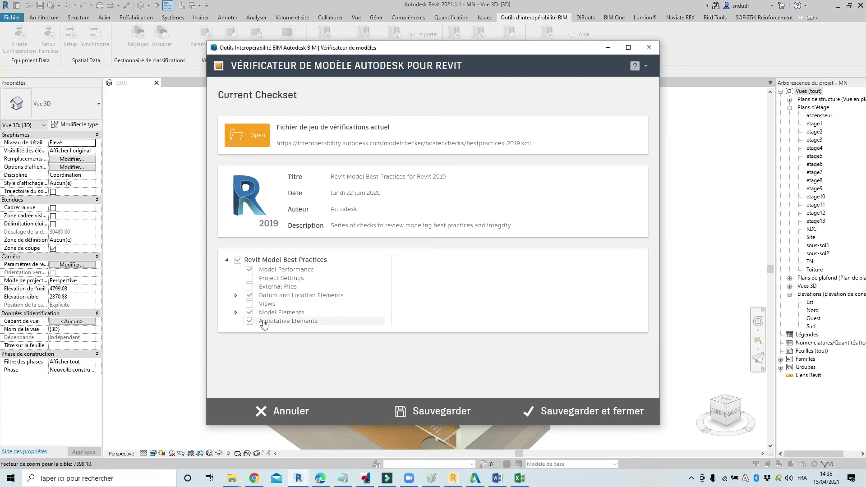
click(251, 323)
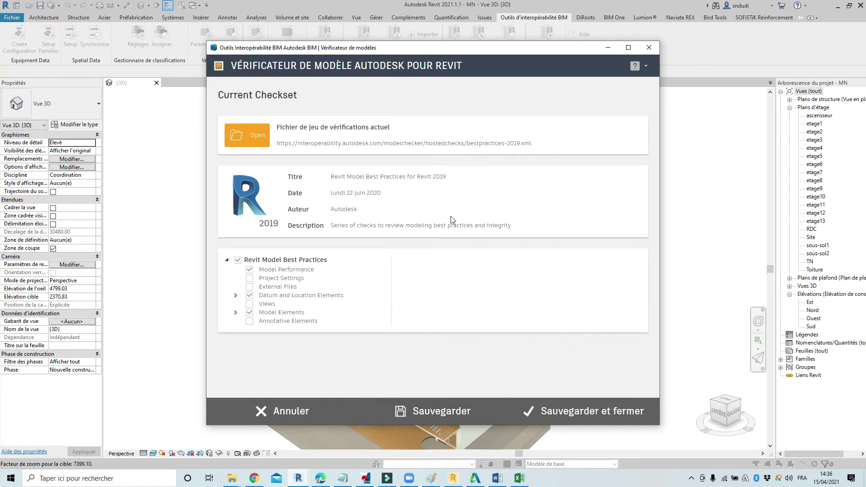
click(538, 412)
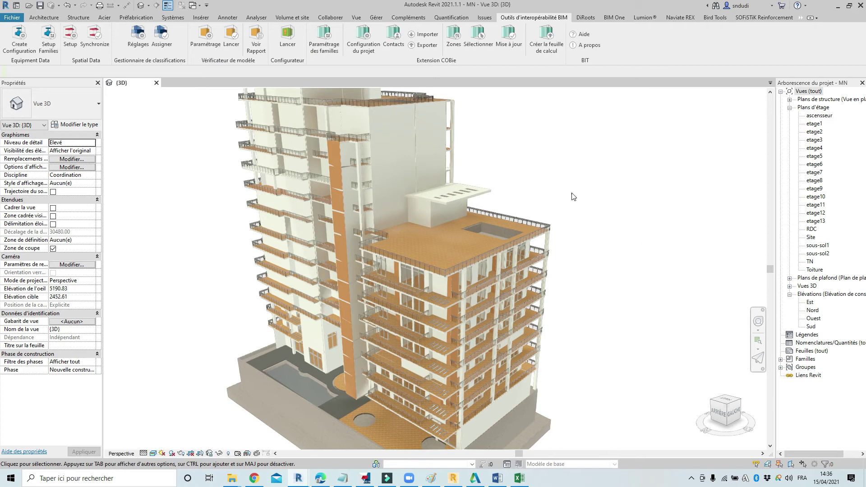
Step: Add MN.rvt to the Model Checker run list and start the verification
click(231, 36)
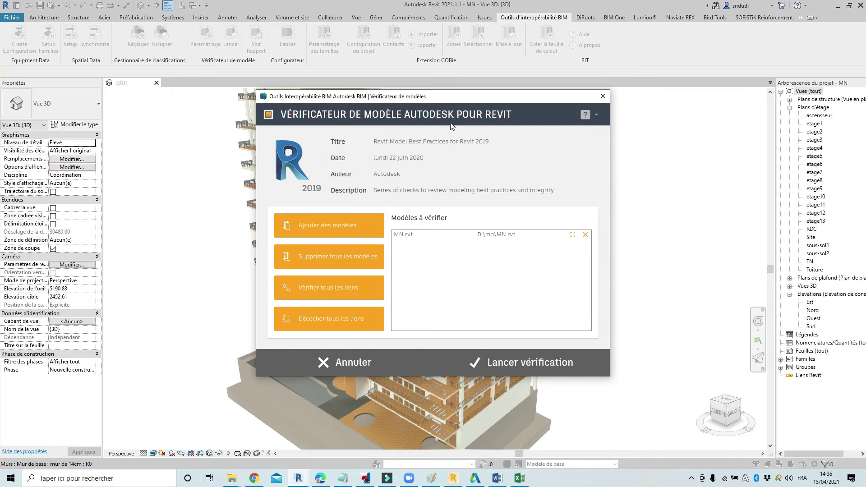
drag(446, 104, 506, 110)
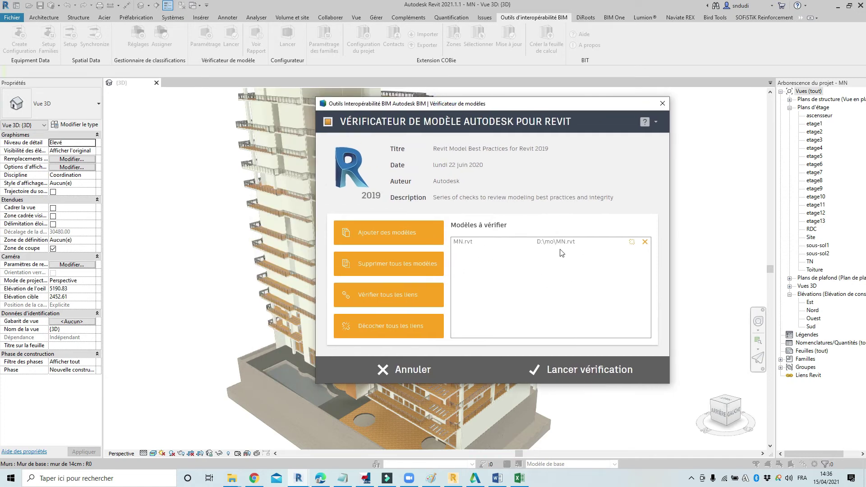
click(404, 233)
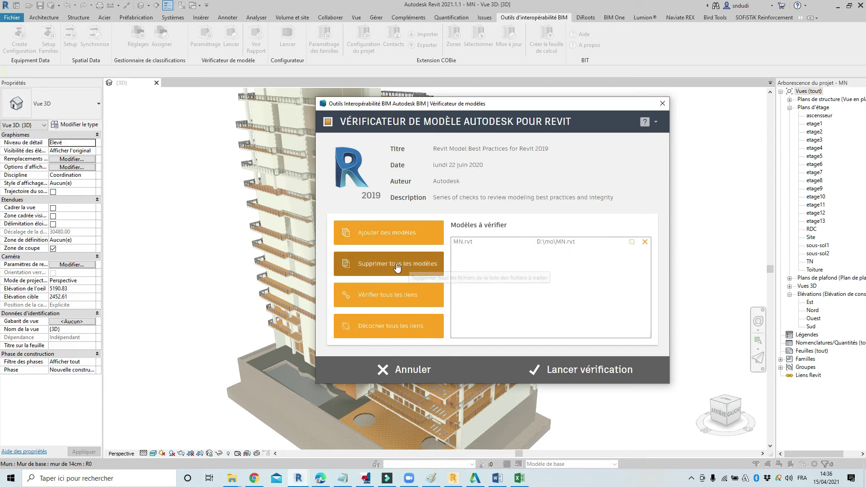
click(403, 301)
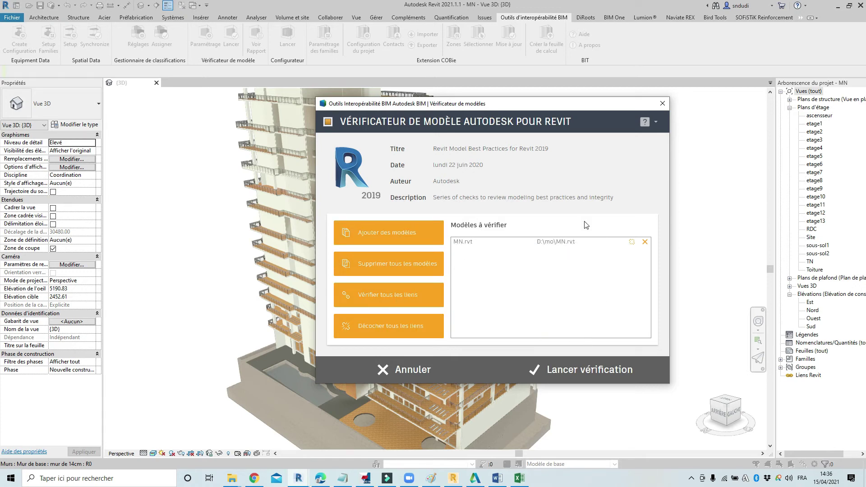
click(544, 373)
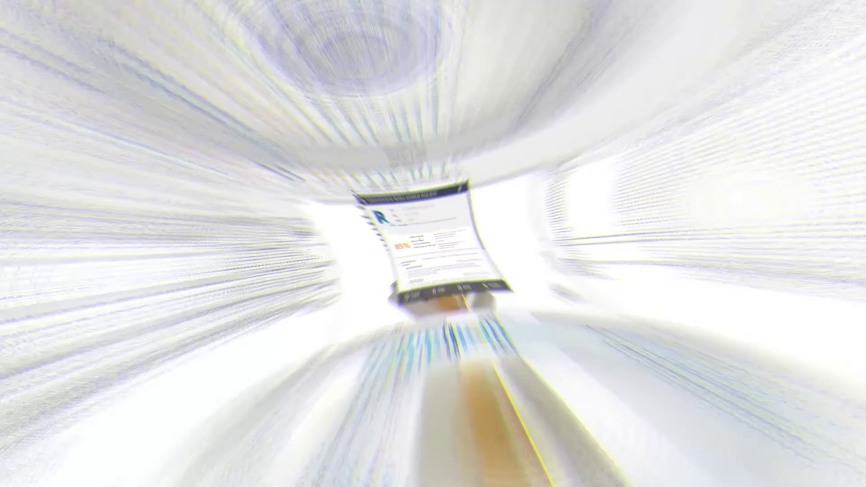
Step: Review the 85% audit results, expanding Model Performance and Datum and Location Elements
scroll(378, 195, up, 1)
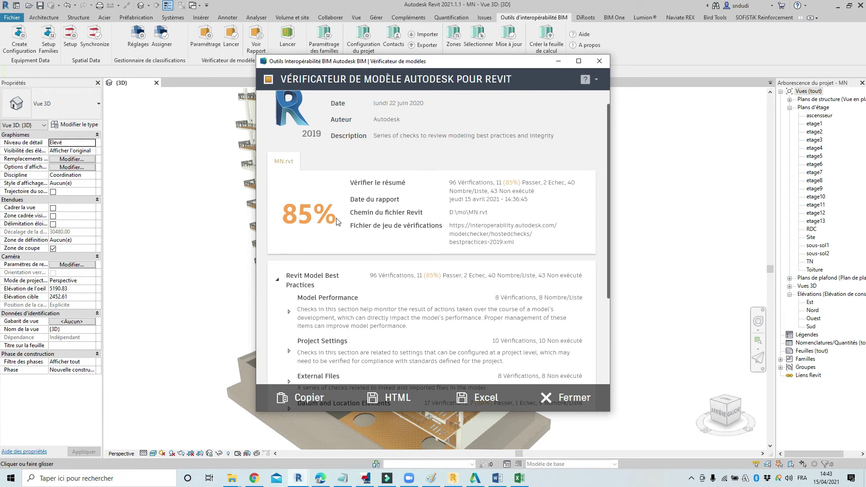
scroll(389, 230, down, 1)
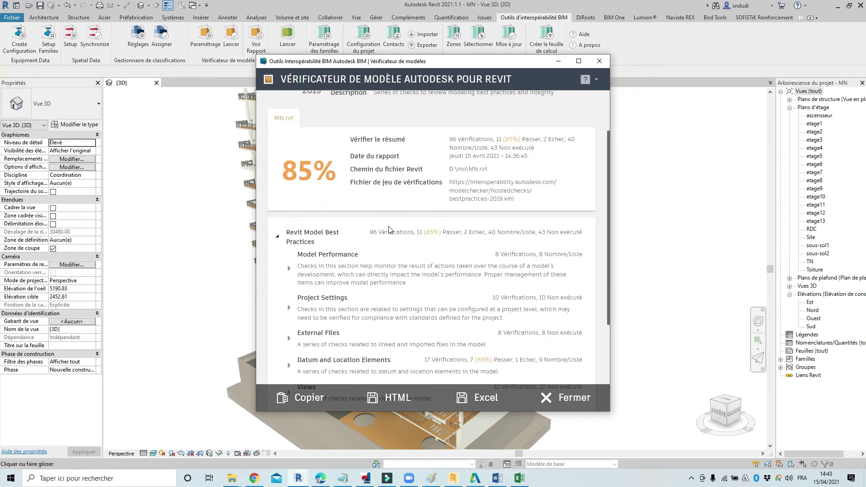
scroll(393, 238, down, 1)
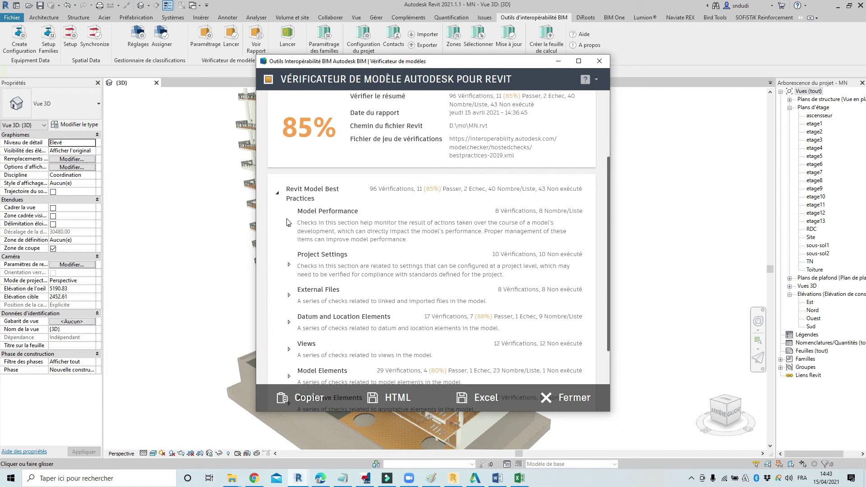
click(289, 223)
click(289, 134)
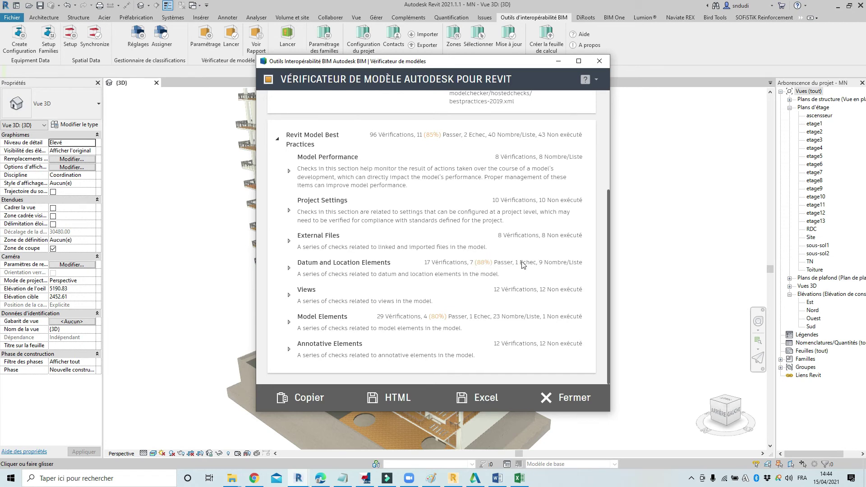
click(289, 268)
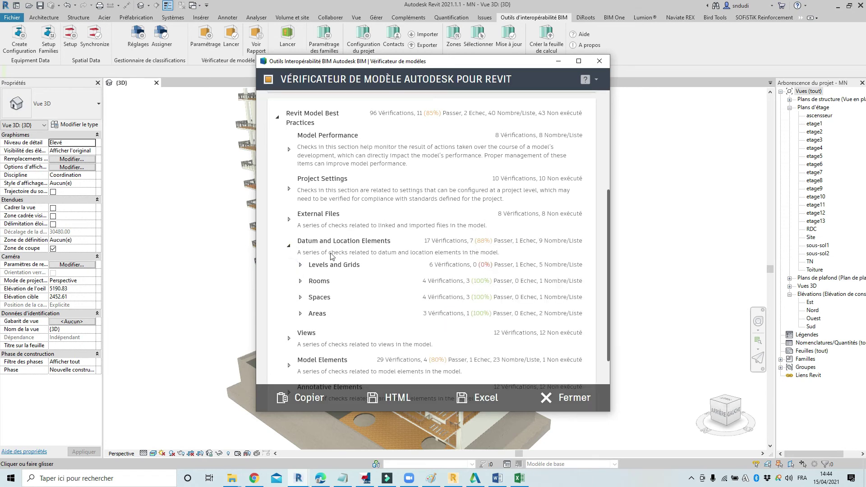
scroll(336, 252, down, 3)
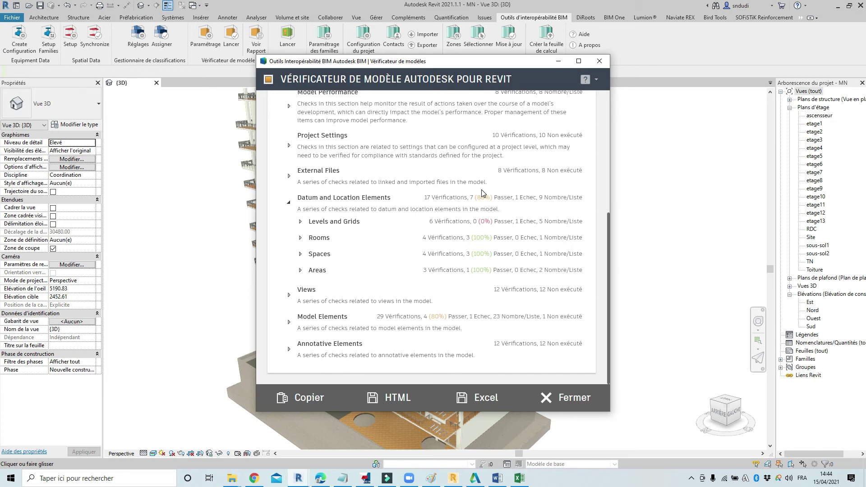
Step: Export the audit report as HTML to the Vidéos folder
click(397, 397)
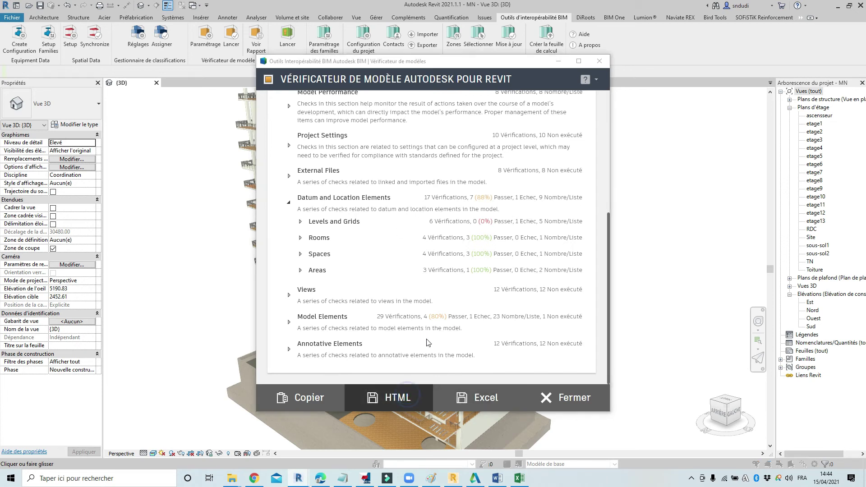
click(395, 271)
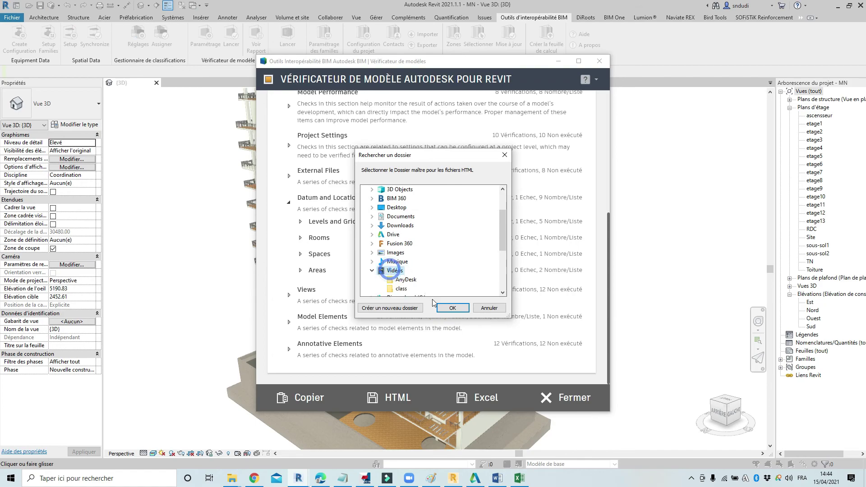
click(453, 307)
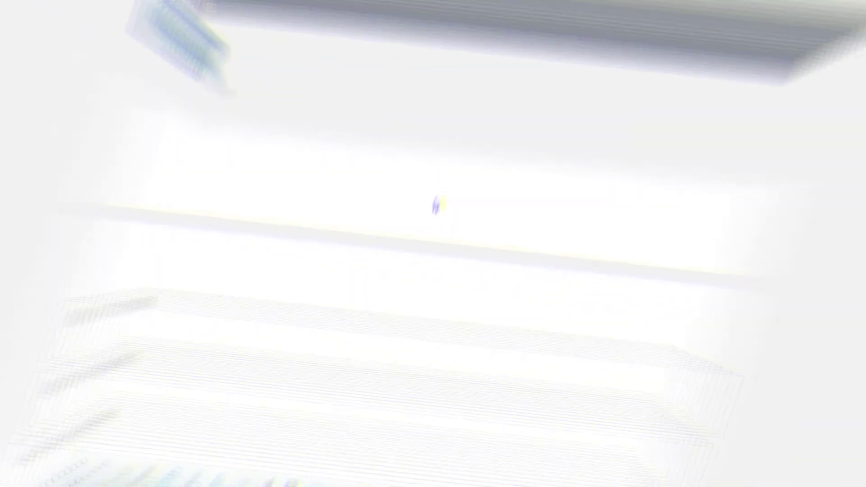
Step: Scroll through the MN.html report in Edge, then minimize the browser
scroll(423, 216, down, 2)
scroll(421, 219, down, 4)
scroll(408, 267, down, 6)
scroll(406, 285, down, 9)
scroll(406, 290, down, 10)
scroll(410, 290, down, 10)
scroll(412, 286, down, 10)
scroll(421, 270, down, 10)
scroll(421, 271, up, 9)
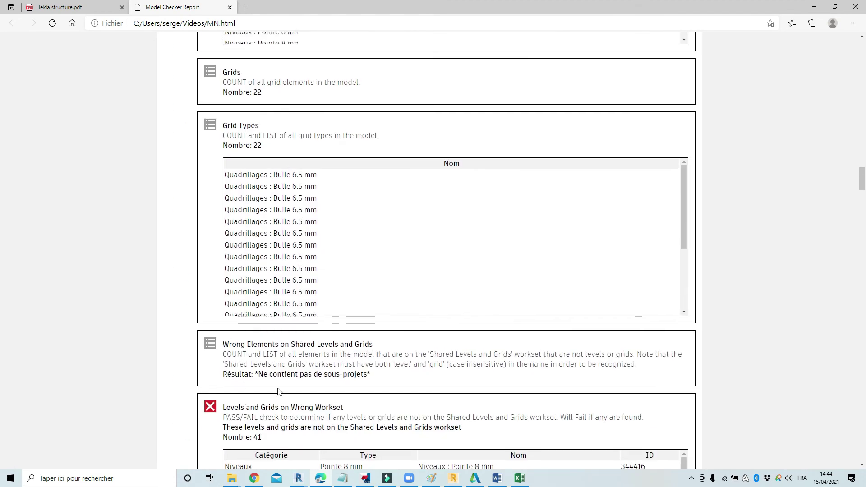
scroll(357, 340, down, 13)
scroll(363, 341, down, 11)
scroll(362, 341, down, 10)
scroll(422, 342, down, 10)
scroll(371, 340, down, 10)
scroll(371, 334, down, 5)
scroll(371, 337, down, 10)
scroll(372, 334, down, 10)
scroll(402, 299, down, 5)
scroll(402, 300, down, 5)
click(814, 7)
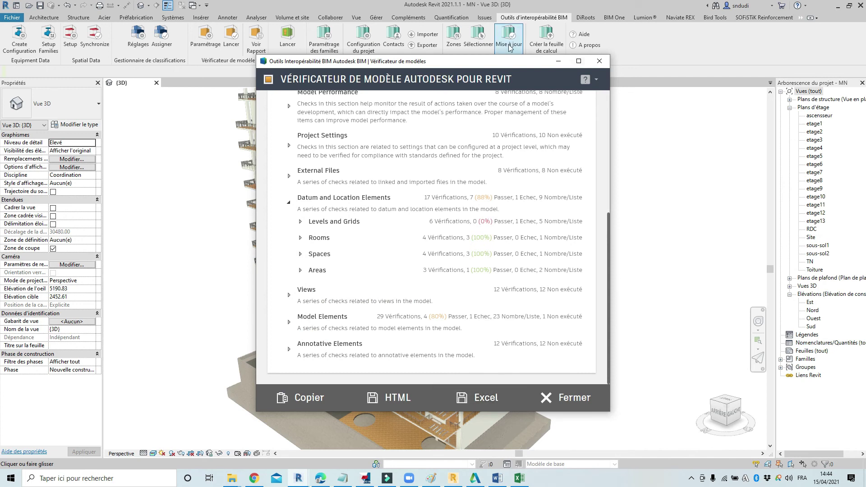
Step: Export the audit report to Excel and close the Model Checker results window
drag(488, 401, 386, 417)
click(386, 417)
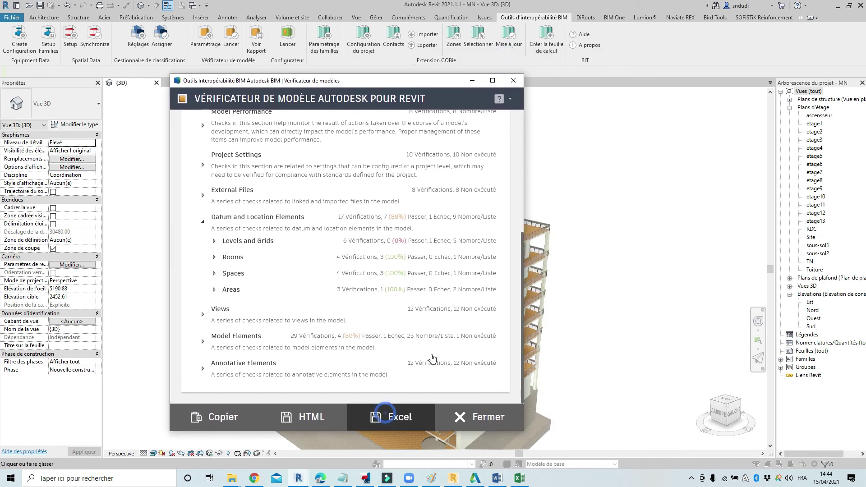
click(555, 158)
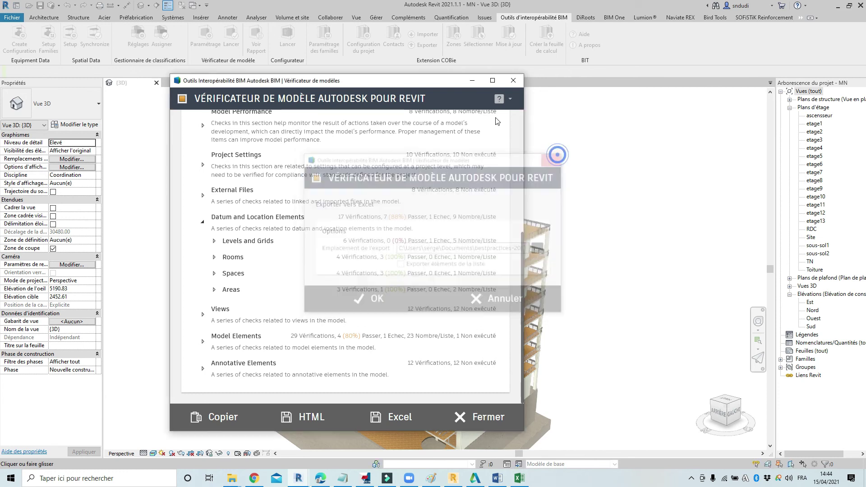
click(473, 80)
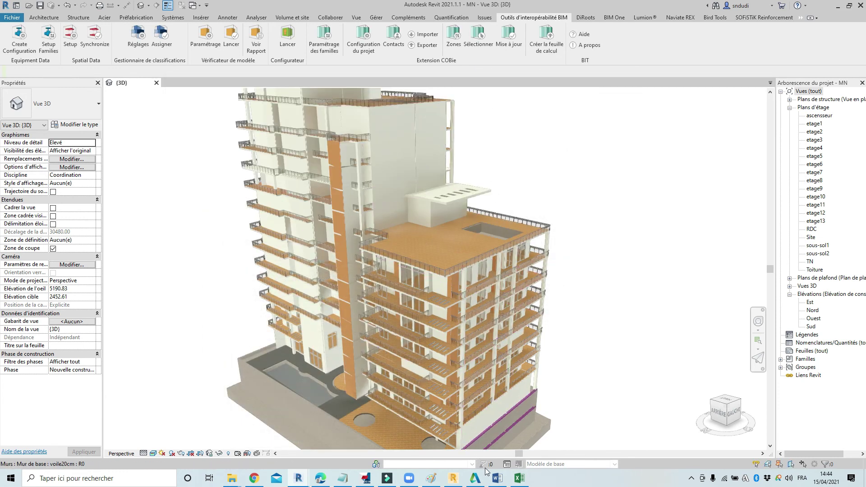
Step: Reopen the MN.html report in Edge, scroll back to its 85% summary, then minimize it
click(318, 479)
scroll(410, 196, up, 5)
scroll(410, 195, down, 10)
scroll(822, 287, down, 10)
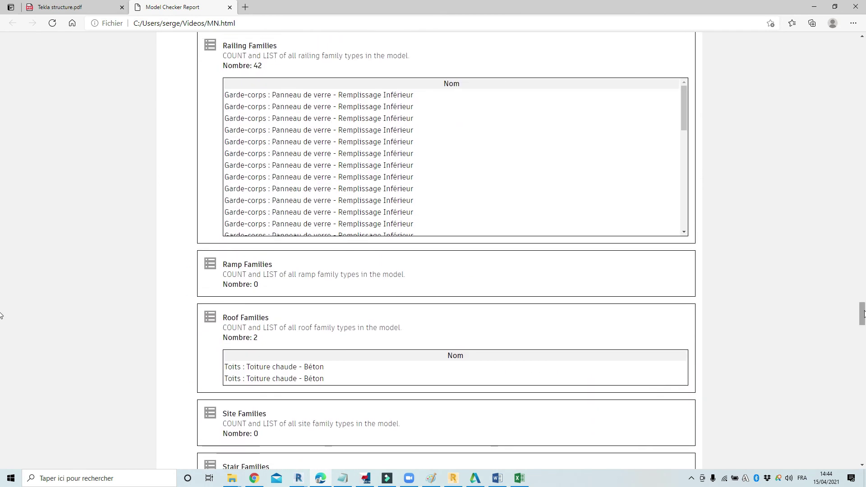
scroll(587, 207, up, 10)
scroll(406, 149, up, 10)
scroll(326, 129, up, 10)
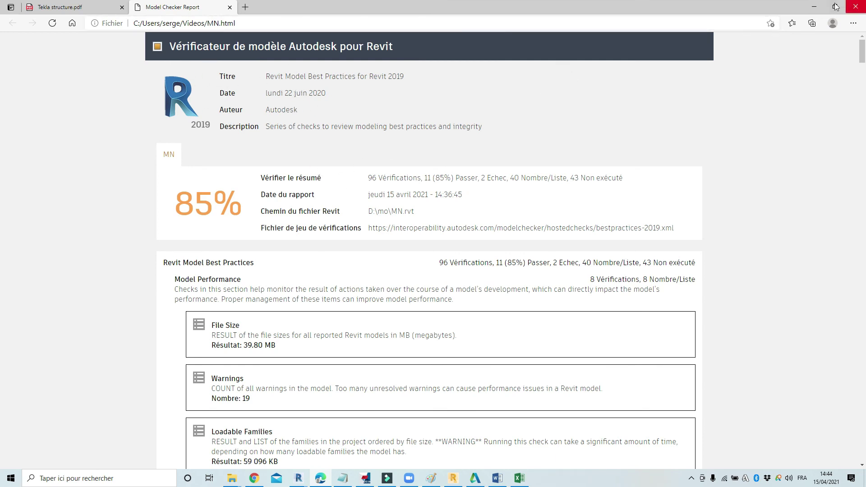
click(814, 6)
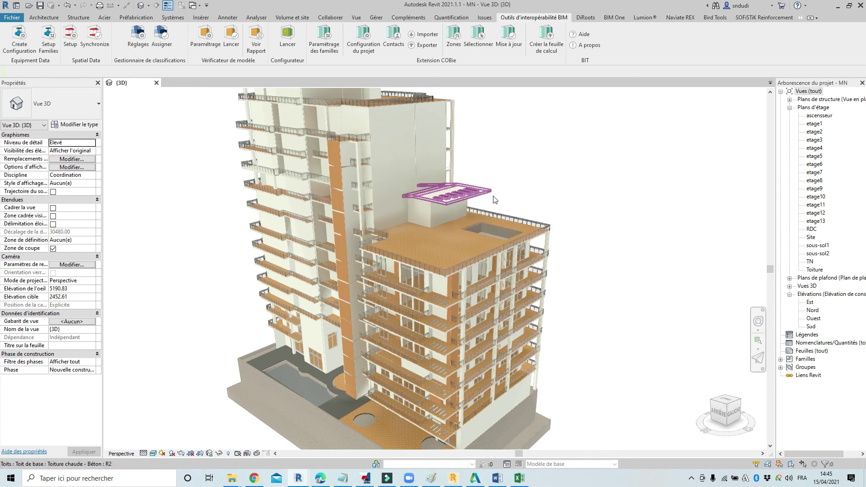
Step: Switch from Revit to the Filmora video editor via the taskbar
mouse_move(386, 478)
click(421, 439)
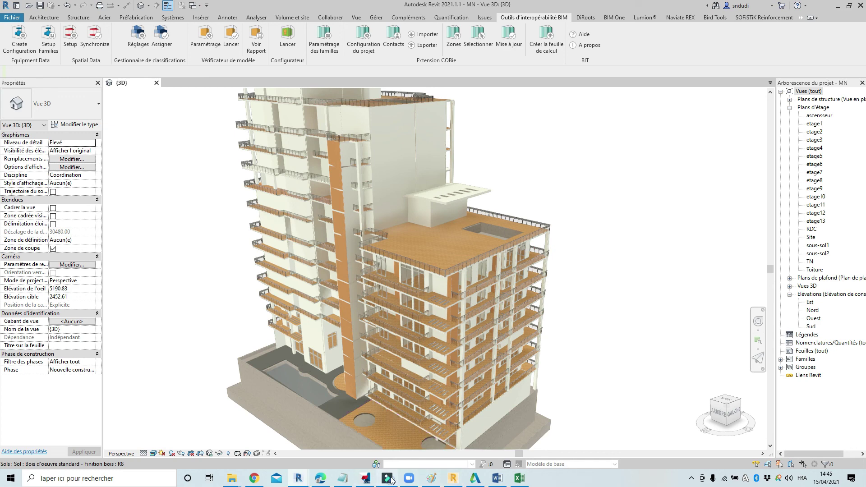